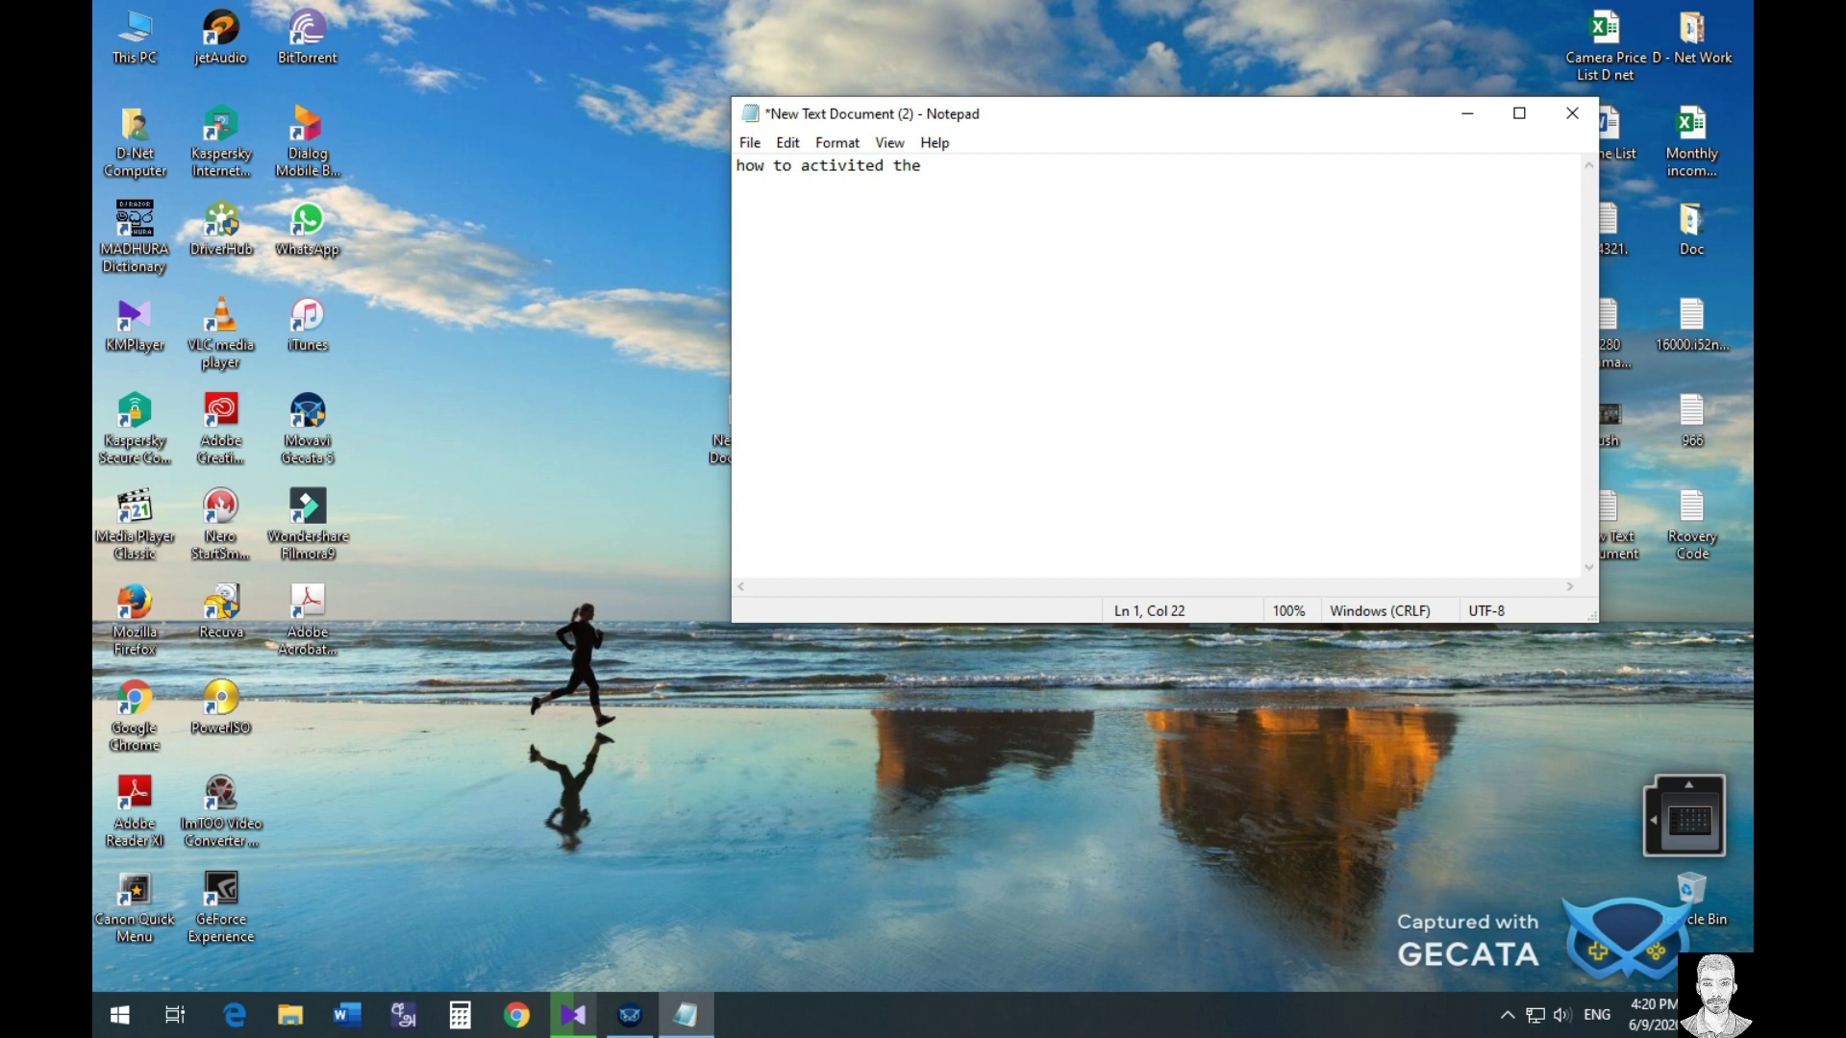
Finish the note line about how to activate the software and clear it from the text document.
{"action": "type", "text": "ora"}
{"action": "key", "text": "BackSpace"}
{"action": "key", "text": "BackSpace"}
{"action": "key", "text": "BackSpace"}
{"action": "key", "text": "BackSpace"}
{"action": "key", "text": "BackSpace"}
{"action": "type", "text": "ora softwe"}
{"action": "left_click_drag", "start_coordinate": [1130, 165], "coordinate": [736, 165]}
{"action": "key", "text": "BackSpace"}
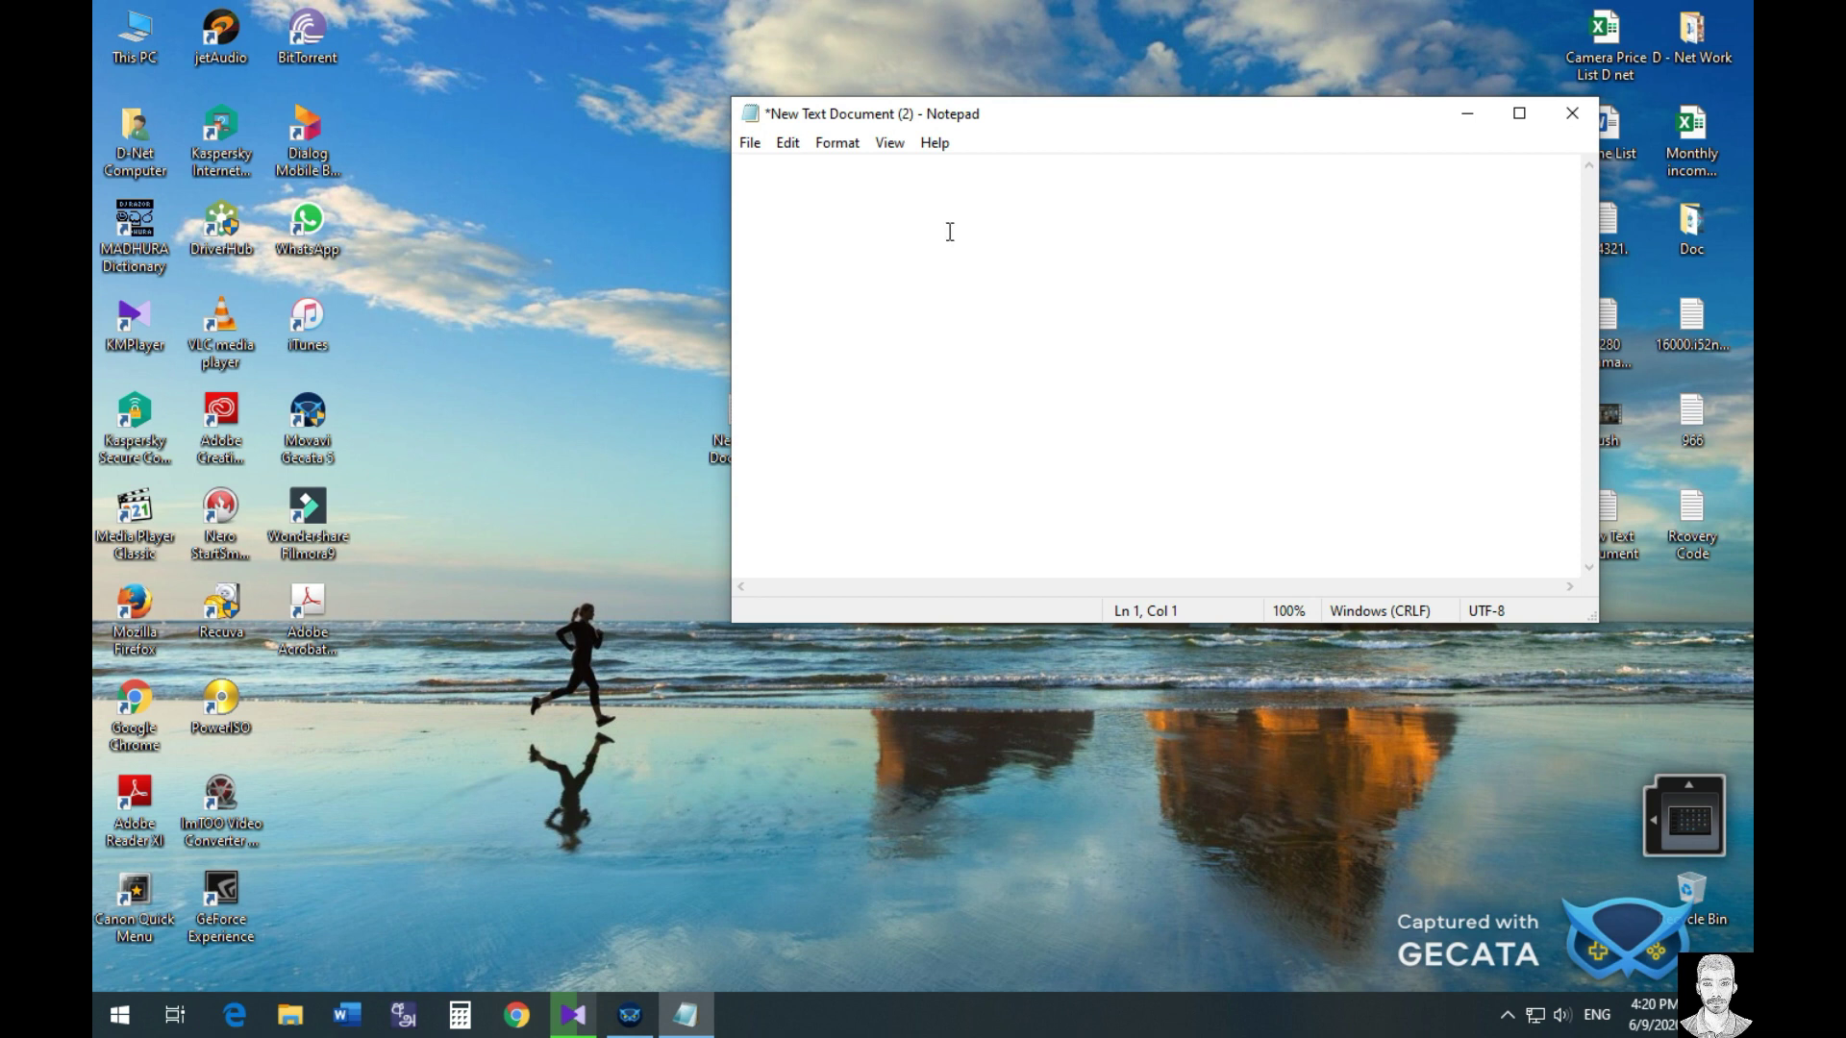
Write a note line telling viewers to follow this step and delete it again.
{"action": "type", "text": "flow"}
{"action": "key", "text": "BackSpace"}
{"action": "type", "text": "low this step"}
{"action": "key", "text": "BackSpace"}
{"action": "key", "text": "BackSpace"}
{"action": "key", "text": "BackSpace"}
{"action": "key", "text": "BackSpace"}
{"action": "key", "text": "BackSpace"}
{"action": "key", "text": "BackSpace"}
{"action": "key", "text": "BackSpace"}
{"action": "key", "text": "BackSpace"}
{"action": "key", "text": "BackSpace"}
{"action": "key", "text": "BackSpace"}
{"action": "key", "text": "BackSpace"}
{"action": "key", "text": "BackSpace"}
{"action": "key", "text": "BackSpace"}
{"action": "key", "text": "BackSpace"}
{"action": "key", "text": "BackSpace"}
Put the note away and open the install folder from the Wondershare Filmora9 desktop shortcut's properties.
{"action": "left_click", "coordinate": [1570, 113]}
{"action": "right_click", "coordinate": [735, 234]}
{"action": "left_click", "coordinate": [818, 299]}
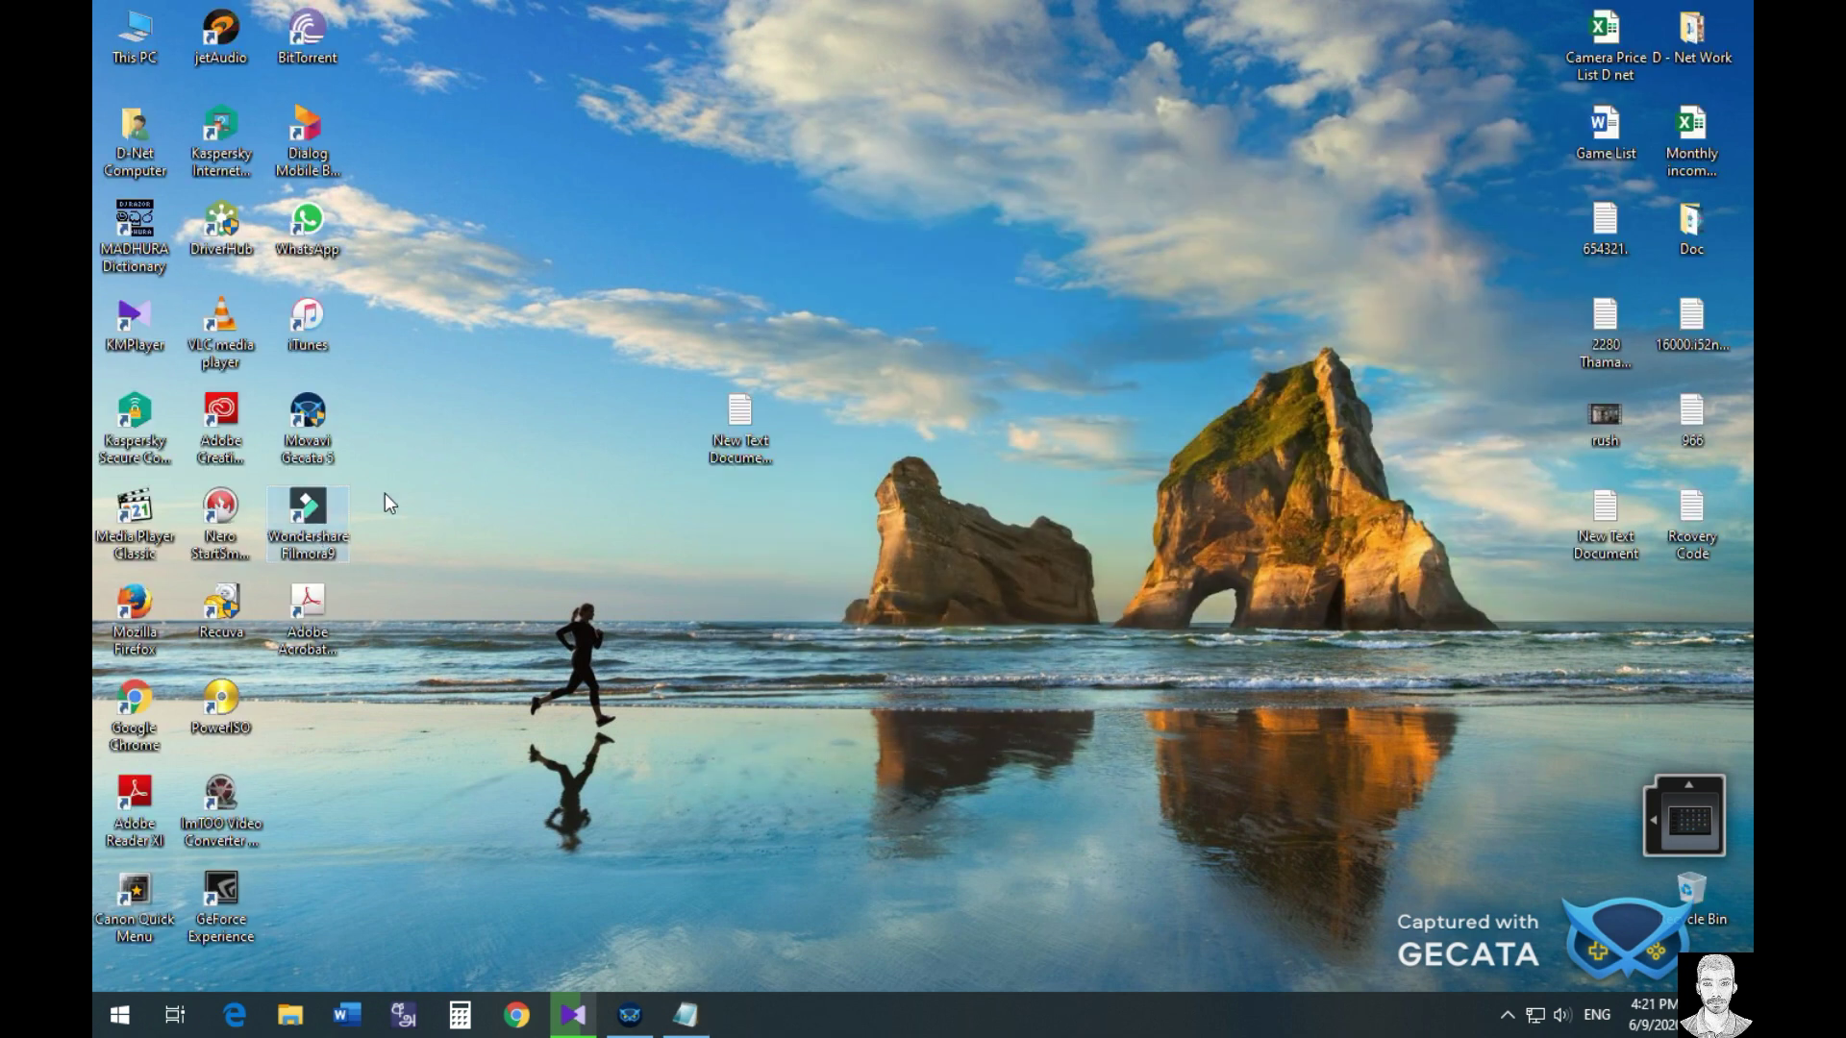
{"action": "right_click", "coordinate": [314, 534]}
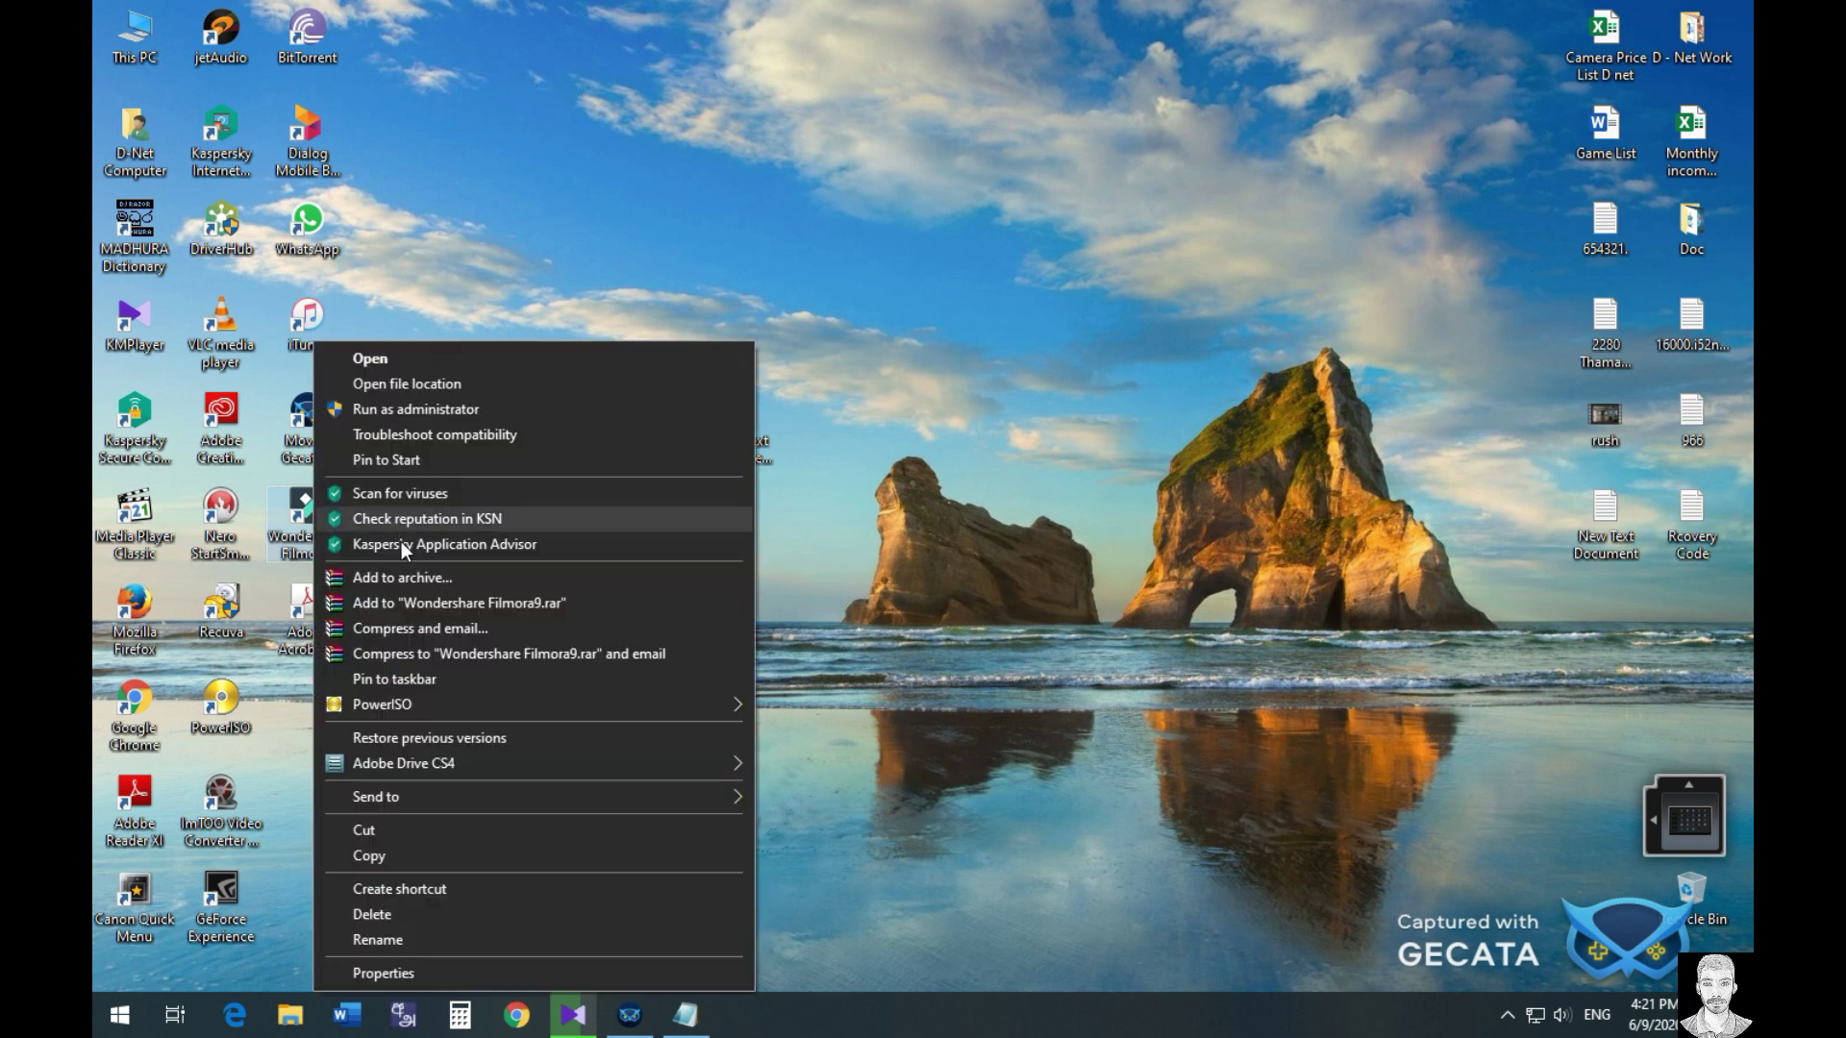
{"action": "left_click", "coordinate": [408, 972]}
{"action": "left_click", "coordinate": [427, 794]}
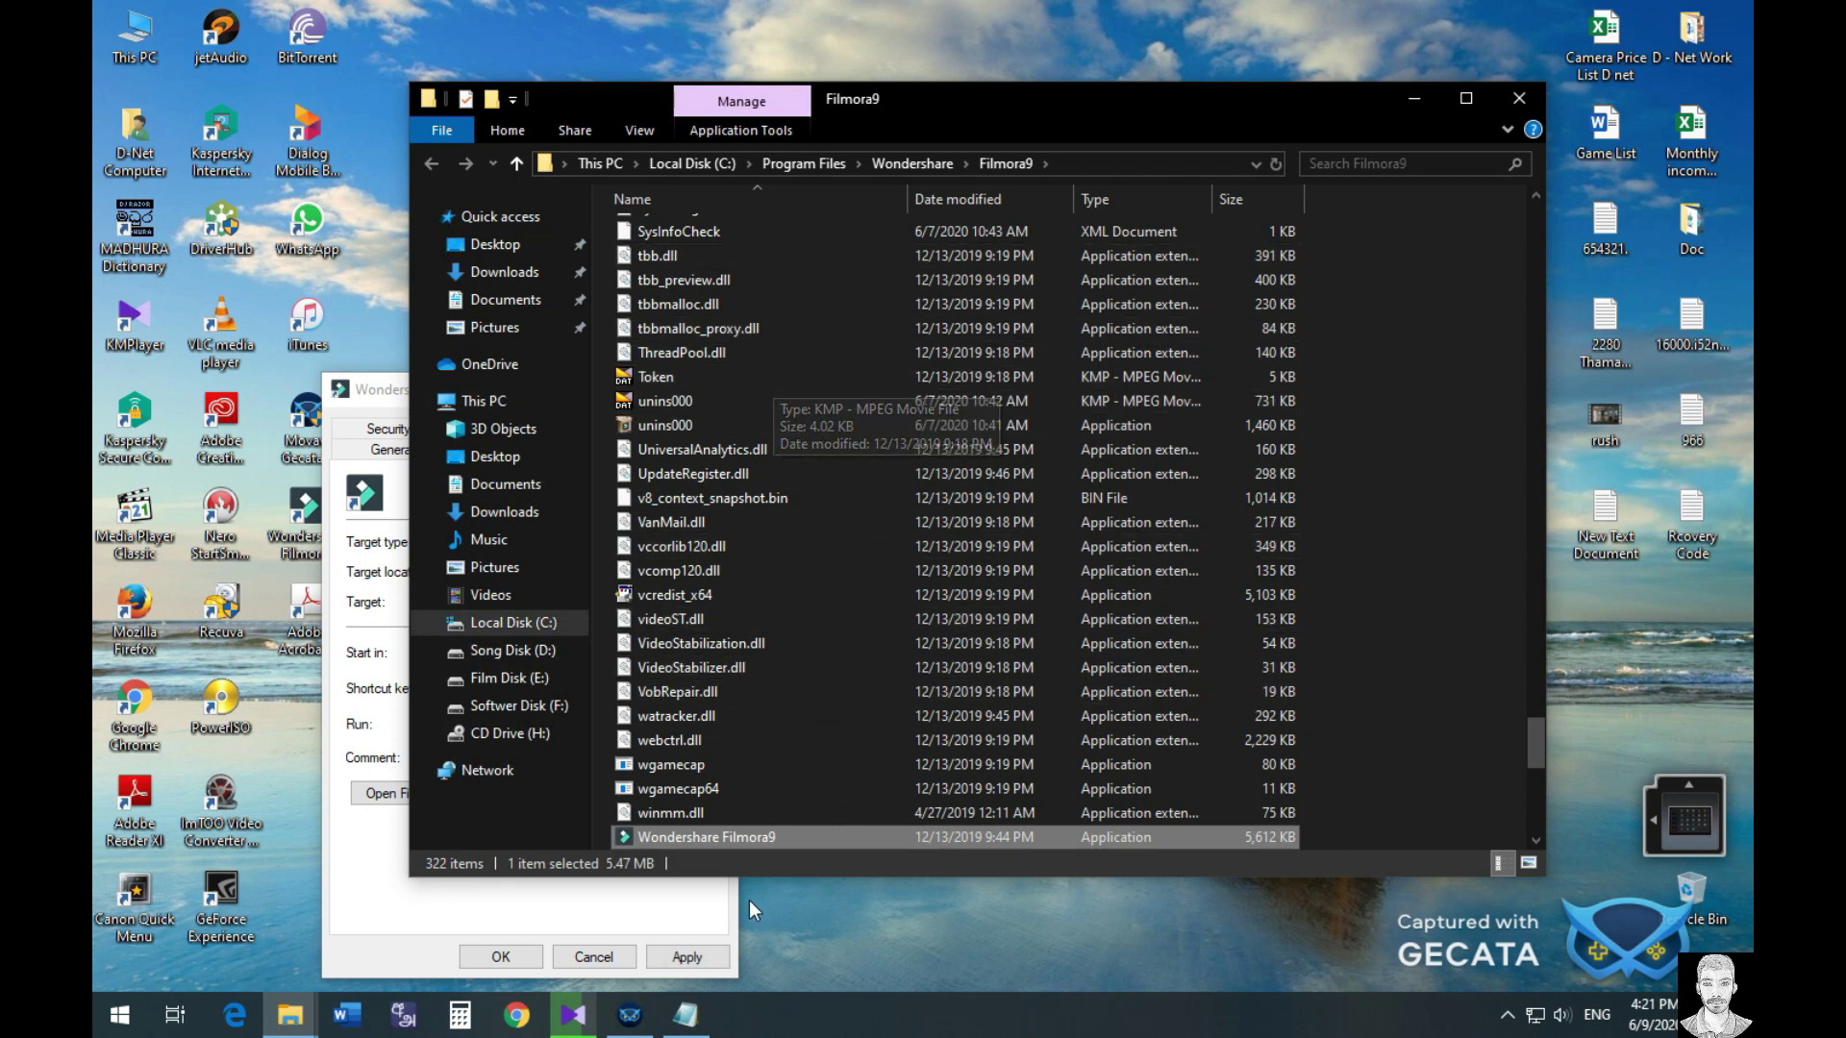
Look through the DLL files in the Filmora9 folder, including winmm.dll and webctrl.dll, and close the folder.
{"action": "left_click", "coordinate": [690, 811]}
{"action": "left_click", "coordinate": [688, 740]}
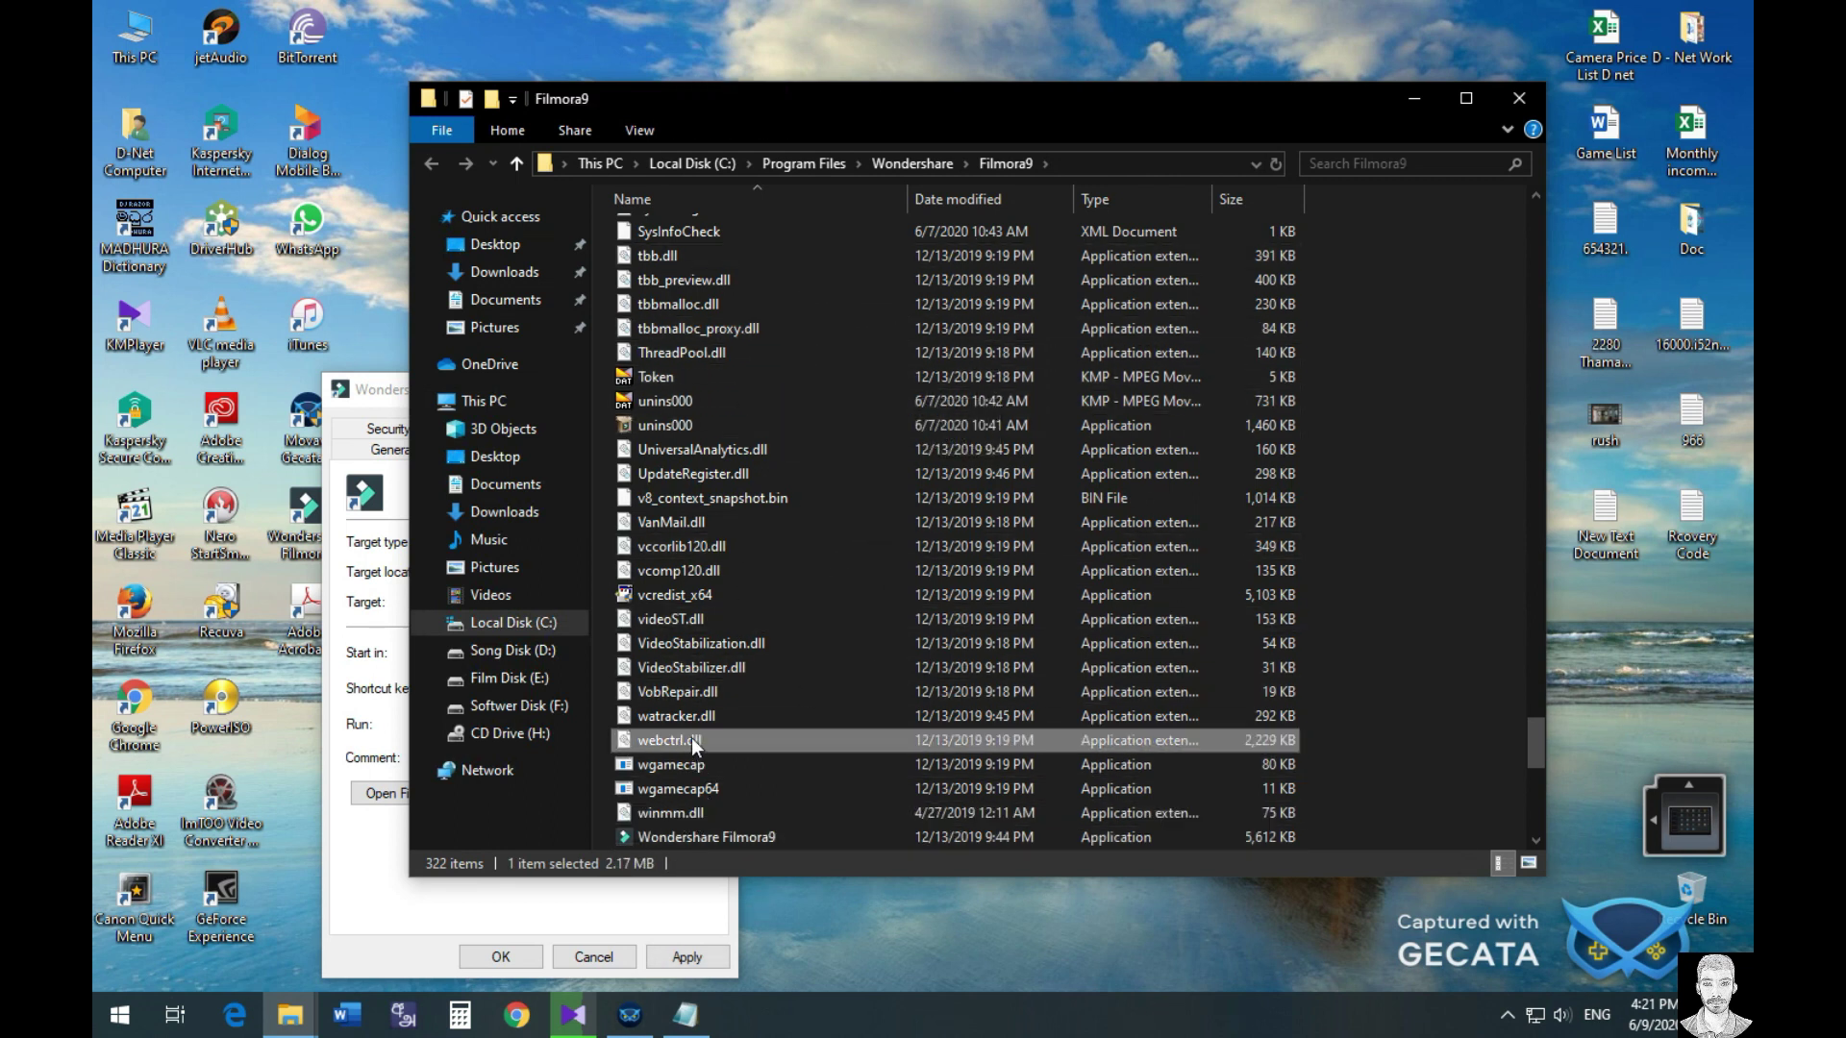
{"action": "scroll", "coordinate": [711, 673], "scroll_direction": "up", "scroll_amount": 4}
{"action": "scroll", "coordinate": [750, 529], "scroll_direction": "up", "scroll_amount": 6}
{"action": "left_click", "coordinate": [1519, 98]}
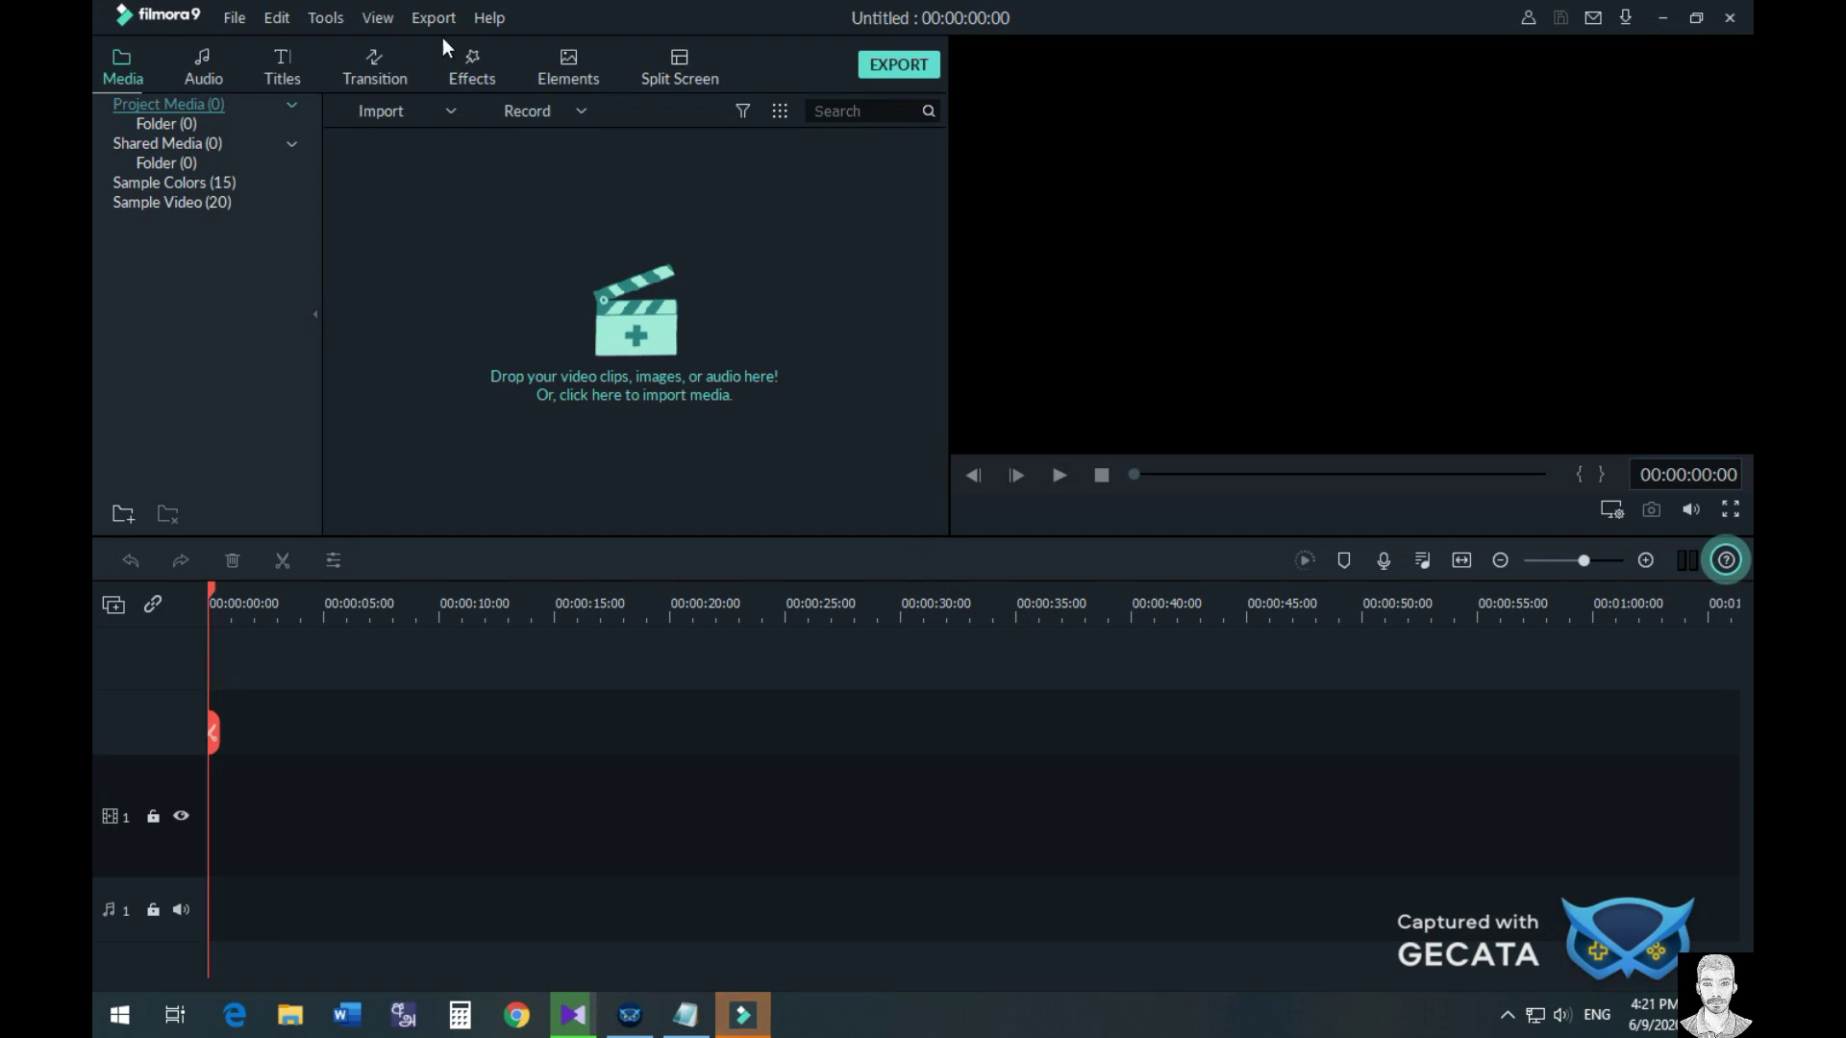
Check the activation status in Filmora's Offline Activation dialog and close the dialog.
{"action": "left_click", "coordinate": [488, 18]}
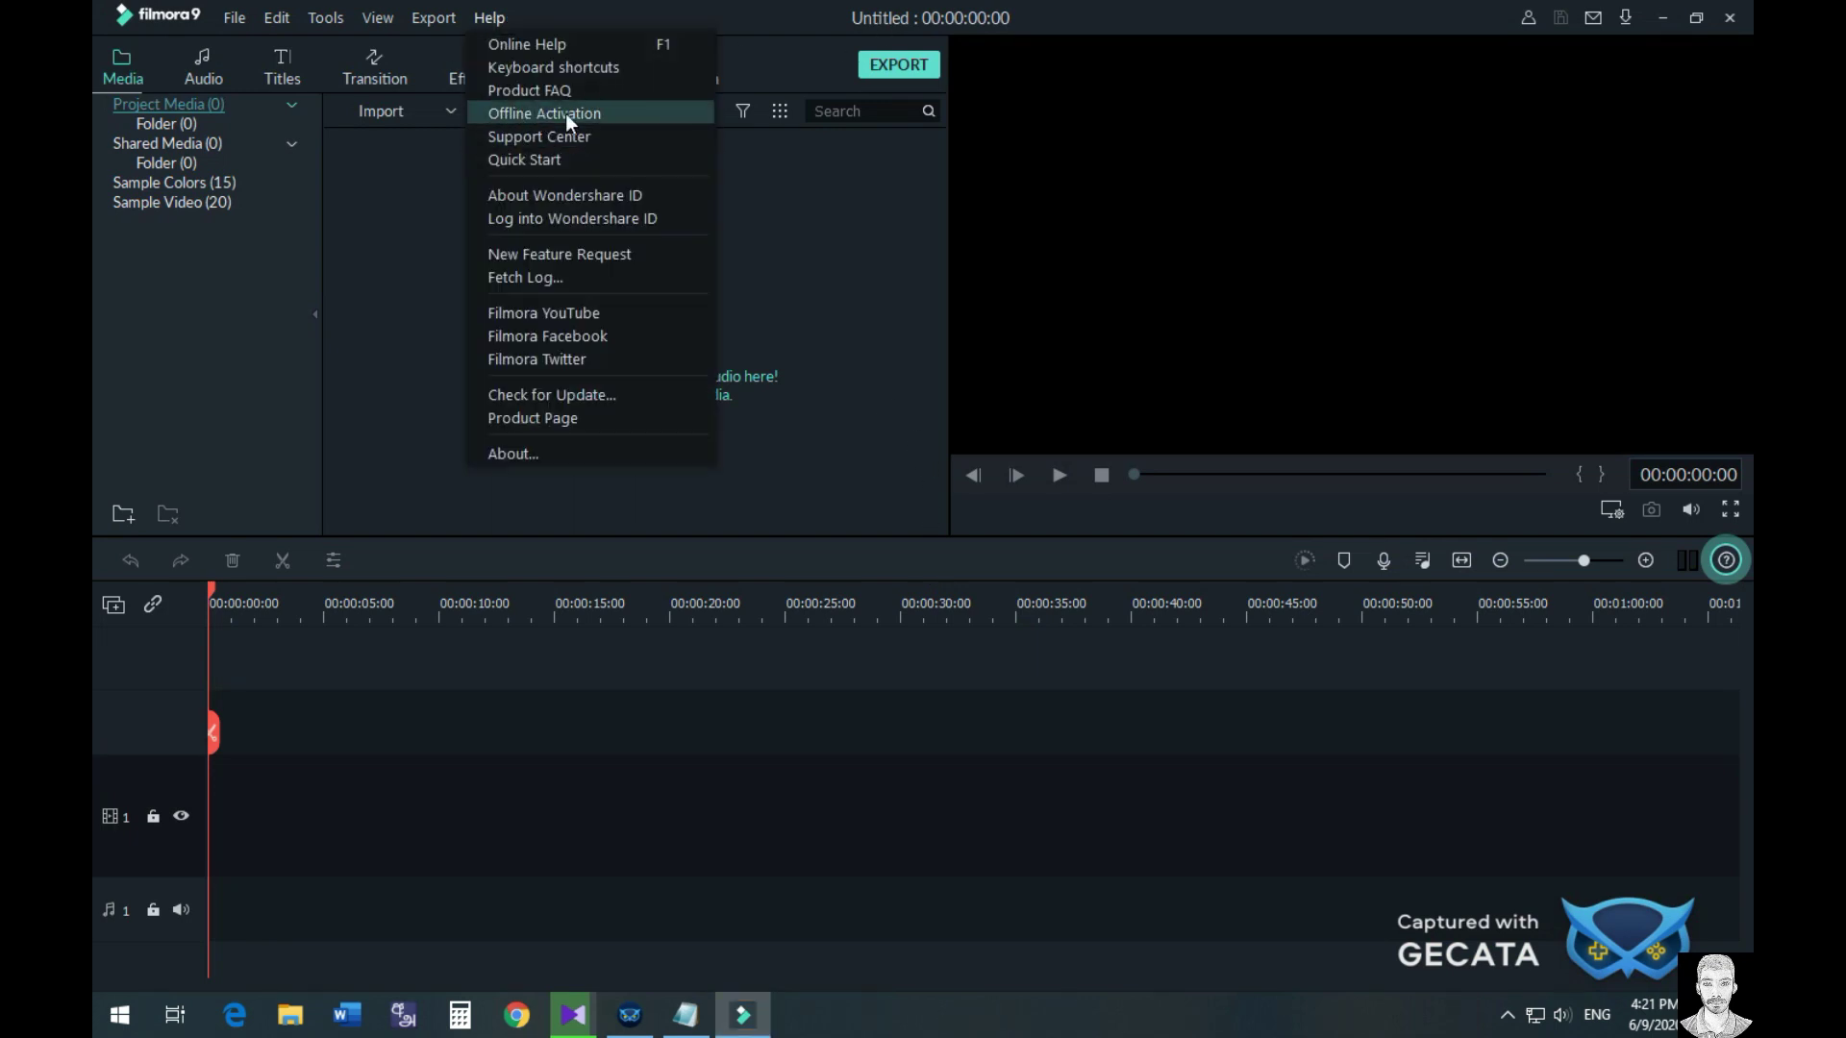
{"action": "left_click", "coordinate": [519, 113]}
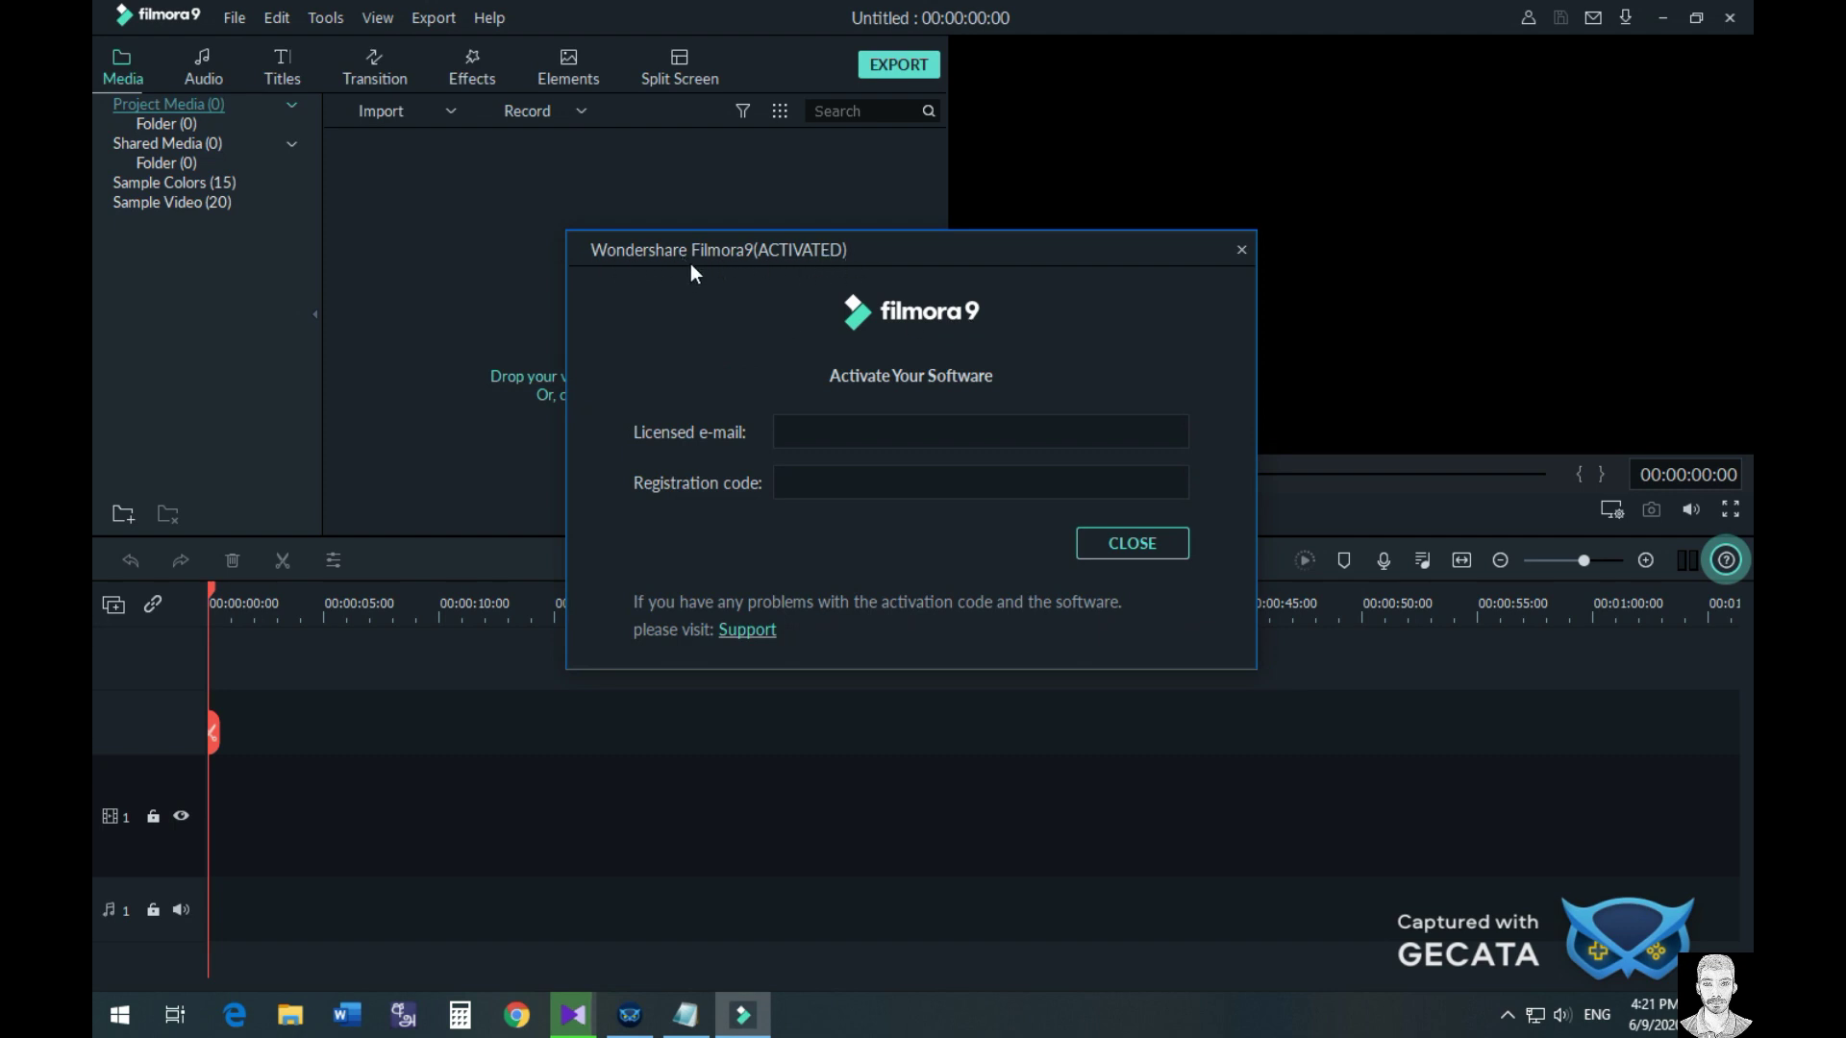
{"action": "left_click", "coordinate": [1239, 252]}
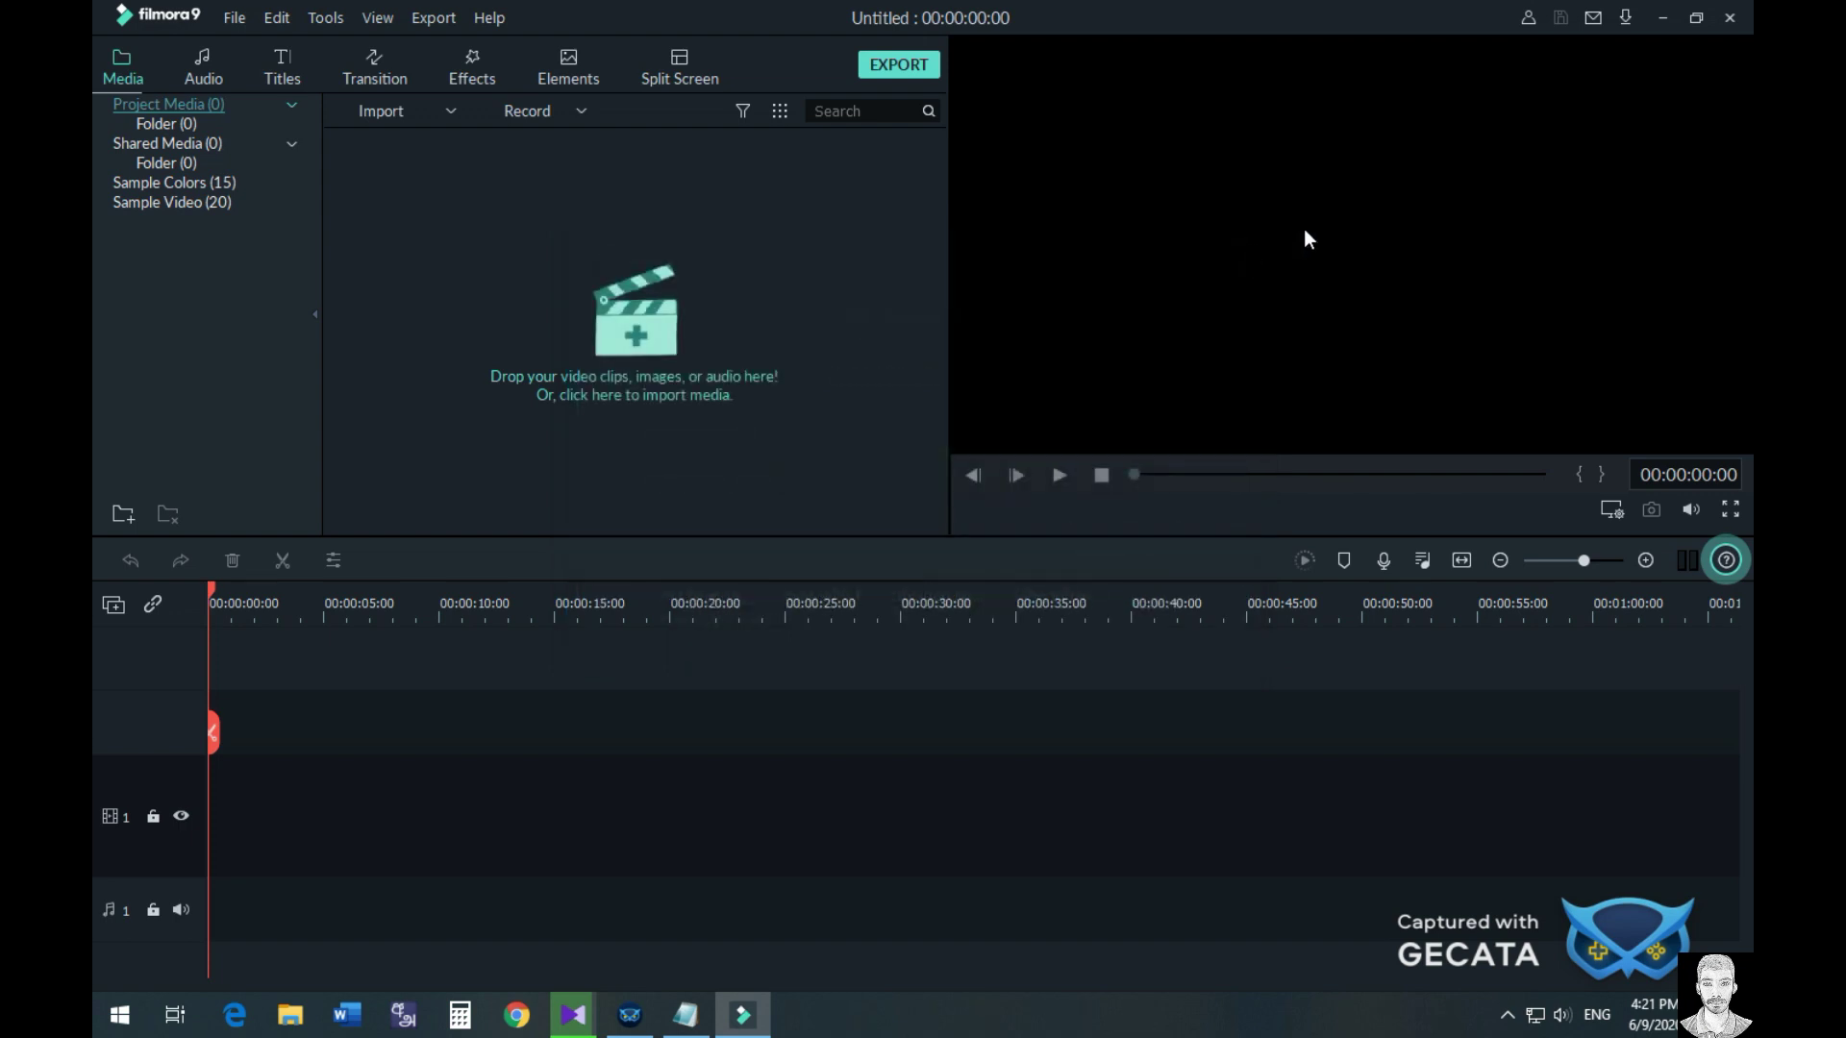
Write "Download With Filmora Ofline insulation" in the blank note and delete the whole line.
{"action": "left_click", "coordinate": [686, 1014]}
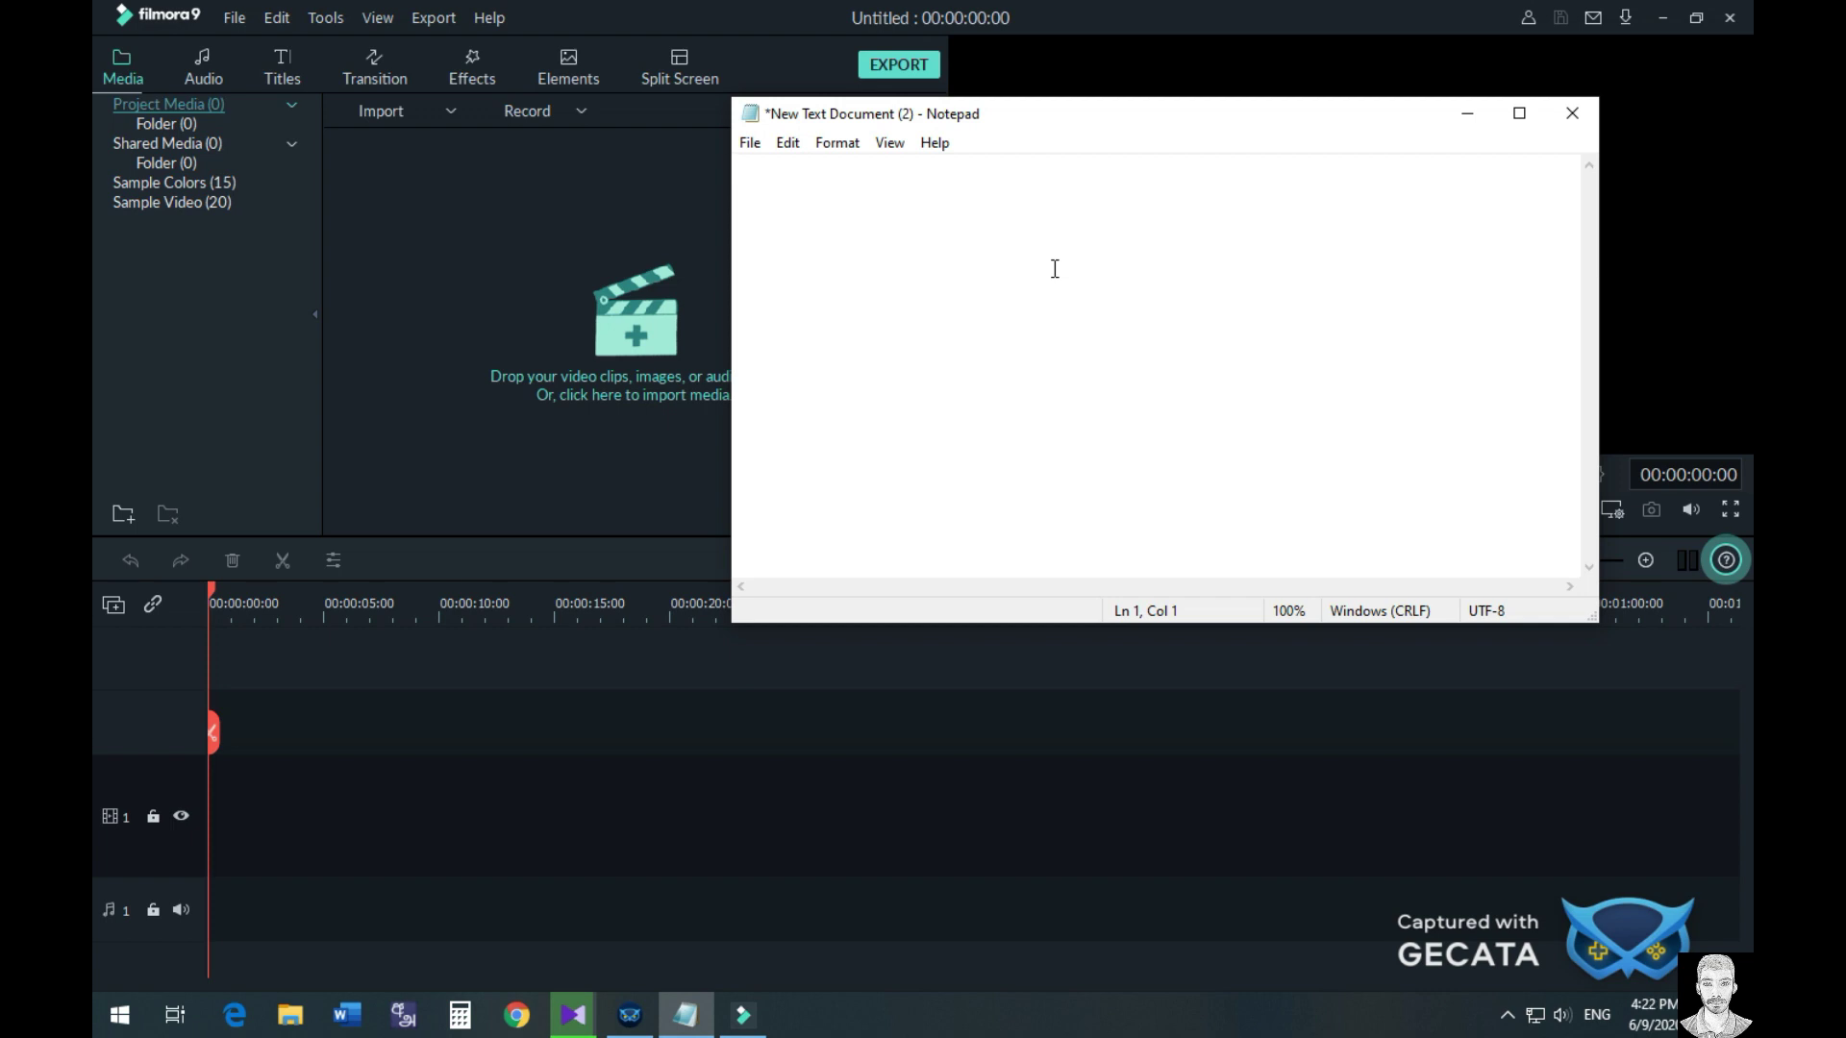
{"action": "type", "text": "Download With Fil"}
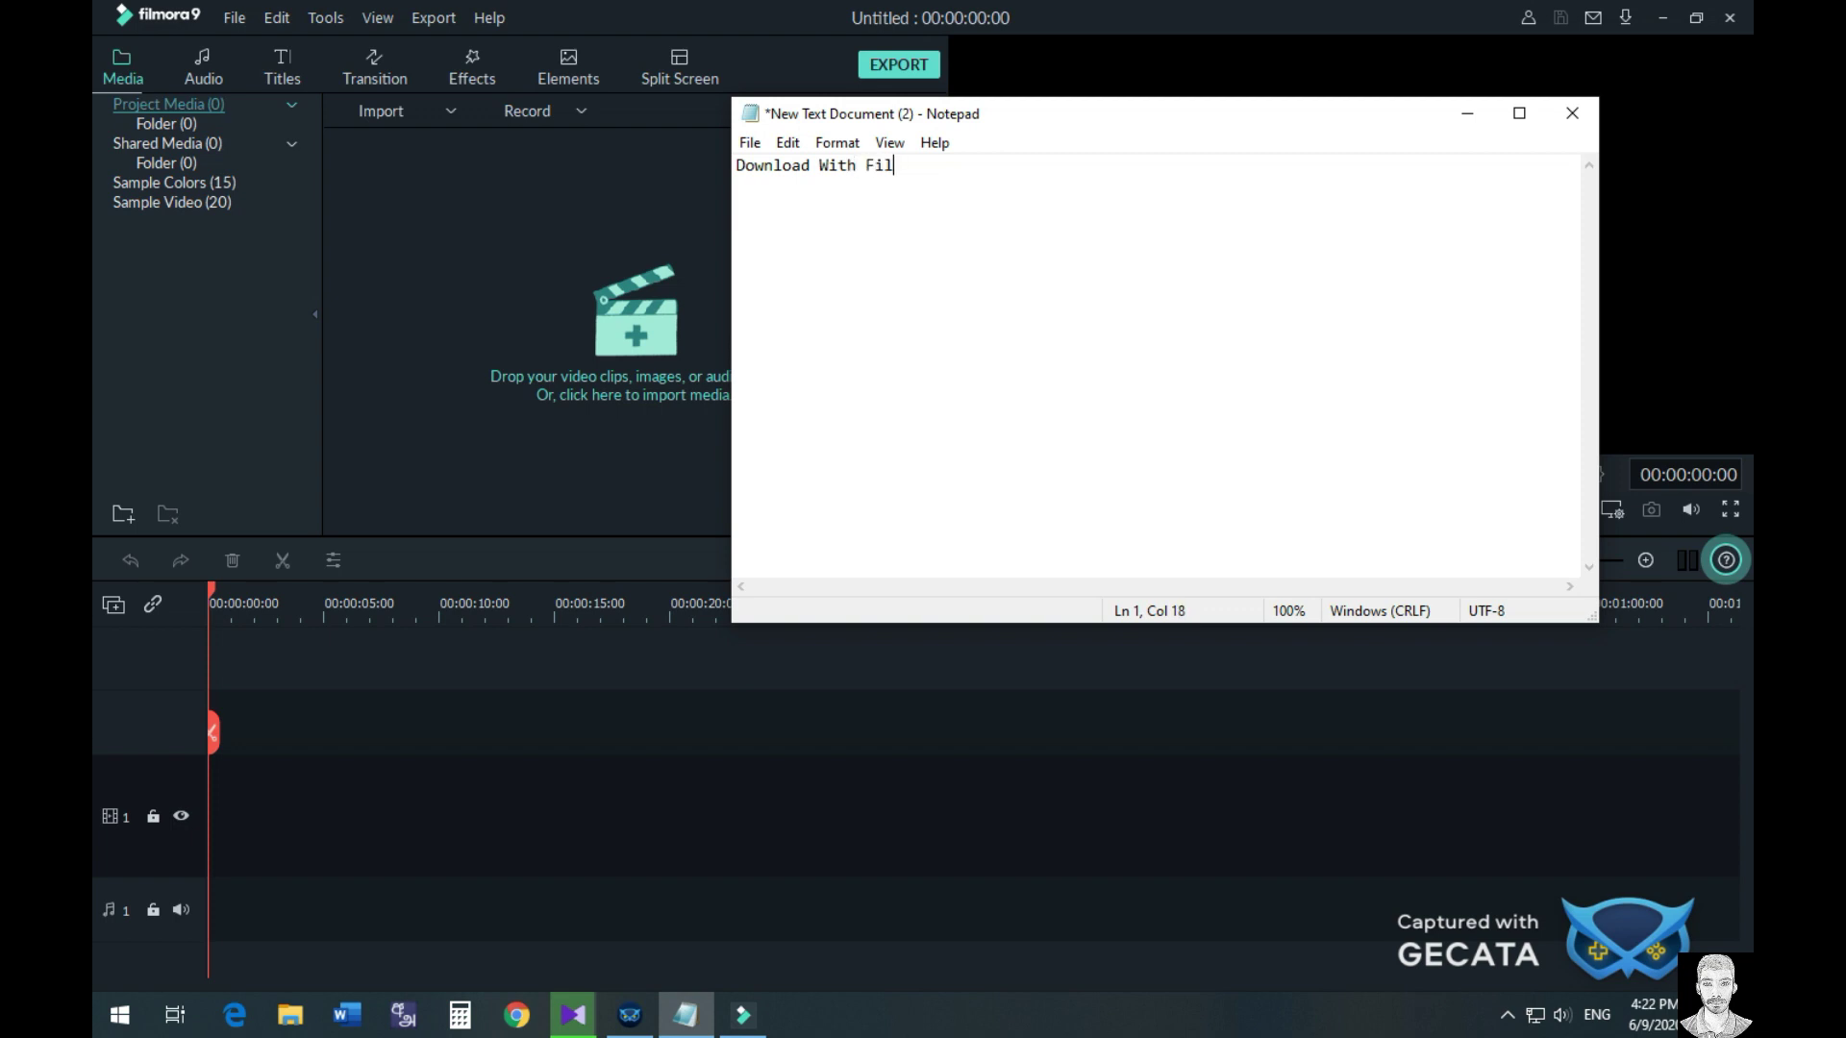
{"action": "type", "text": "mora Ofline insula"}
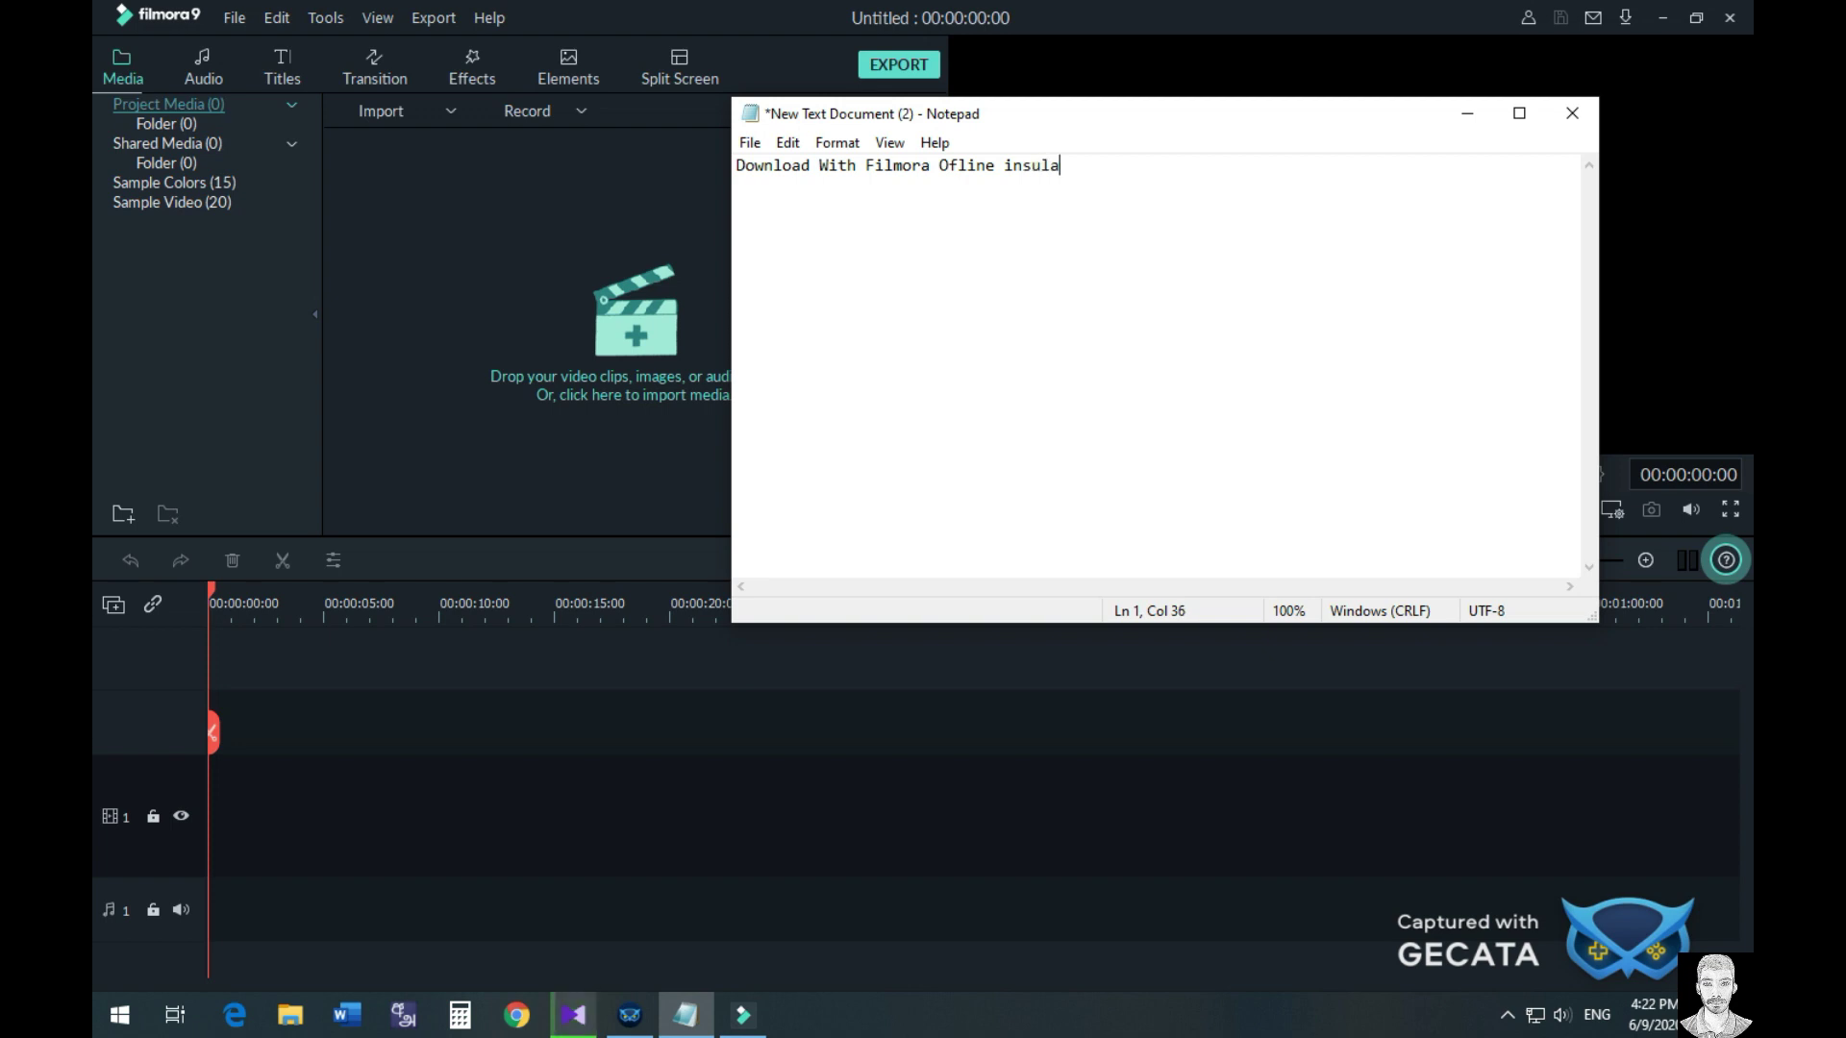
{"action": "type", "text": "tion"}
{"action": "key", "text": "BackSpace"}
{"action": "key", "text": "BackSpace"}
{"action": "key", "text": "BackSpace"}
{"action": "key", "text": "BackSpace"}
{"action": "key", "text": "BackSpace"}
{"action": "key", "text": "BackSpace"}
{"action": "key", "text": "BackSpace"}
{"action": "key", "text": "BackSpace"}
{"action": "key", "text": "BackSpace"}
{"action": "key", "text": "BackSpace"}
{"action": "key", "text": "BackSpace"}
{"action": "key", "text": "BackSpace"}
{"action": "key", "text": "BackSpace"}
{"action": "key", "text": "BackSpace"}
{"action": "key", "text": "BackSpace"}
{"action": "key", "text": "BackSpace"}
{"action": "key", "text": "BackSpace"}
{"action": "key", "text": "BackSpace"}
{"action": "key", "text": "BackSpace"}
{"action": "key", "text": "BackSpace"}
{"action": "key", "text": "BackSpace"}
{"action": "key", "text": "BackSpace"}
{"action": "key", "text": "BackSpace"}
{"action": "key", "text": "BackSpace"}
{"action": "key", "text": "BackSpace"}
{"action": "key", "text": "BackSpace"}
{"action": "key", "text": "BackSpace"}
{"action": "key", "text": "BackSpace"}
{"action": "key", "text": "BackSpace"}
{"action": "key", "text": "BackSpace"}
{"action": "key", "text": "BackSpace"}
{"action": "key", "text": "BackSpace"}
{"action": "key", "text": "BackSpace"}
{"action": "key", "text": "BackSpace"}
{"action": "key", "text": "BackSpace"}
{"action": "key", "text": "BackSpace"}
{"action": "key", "text": "BackSpace"}
{"action": "key", "text": "BackSpace"}
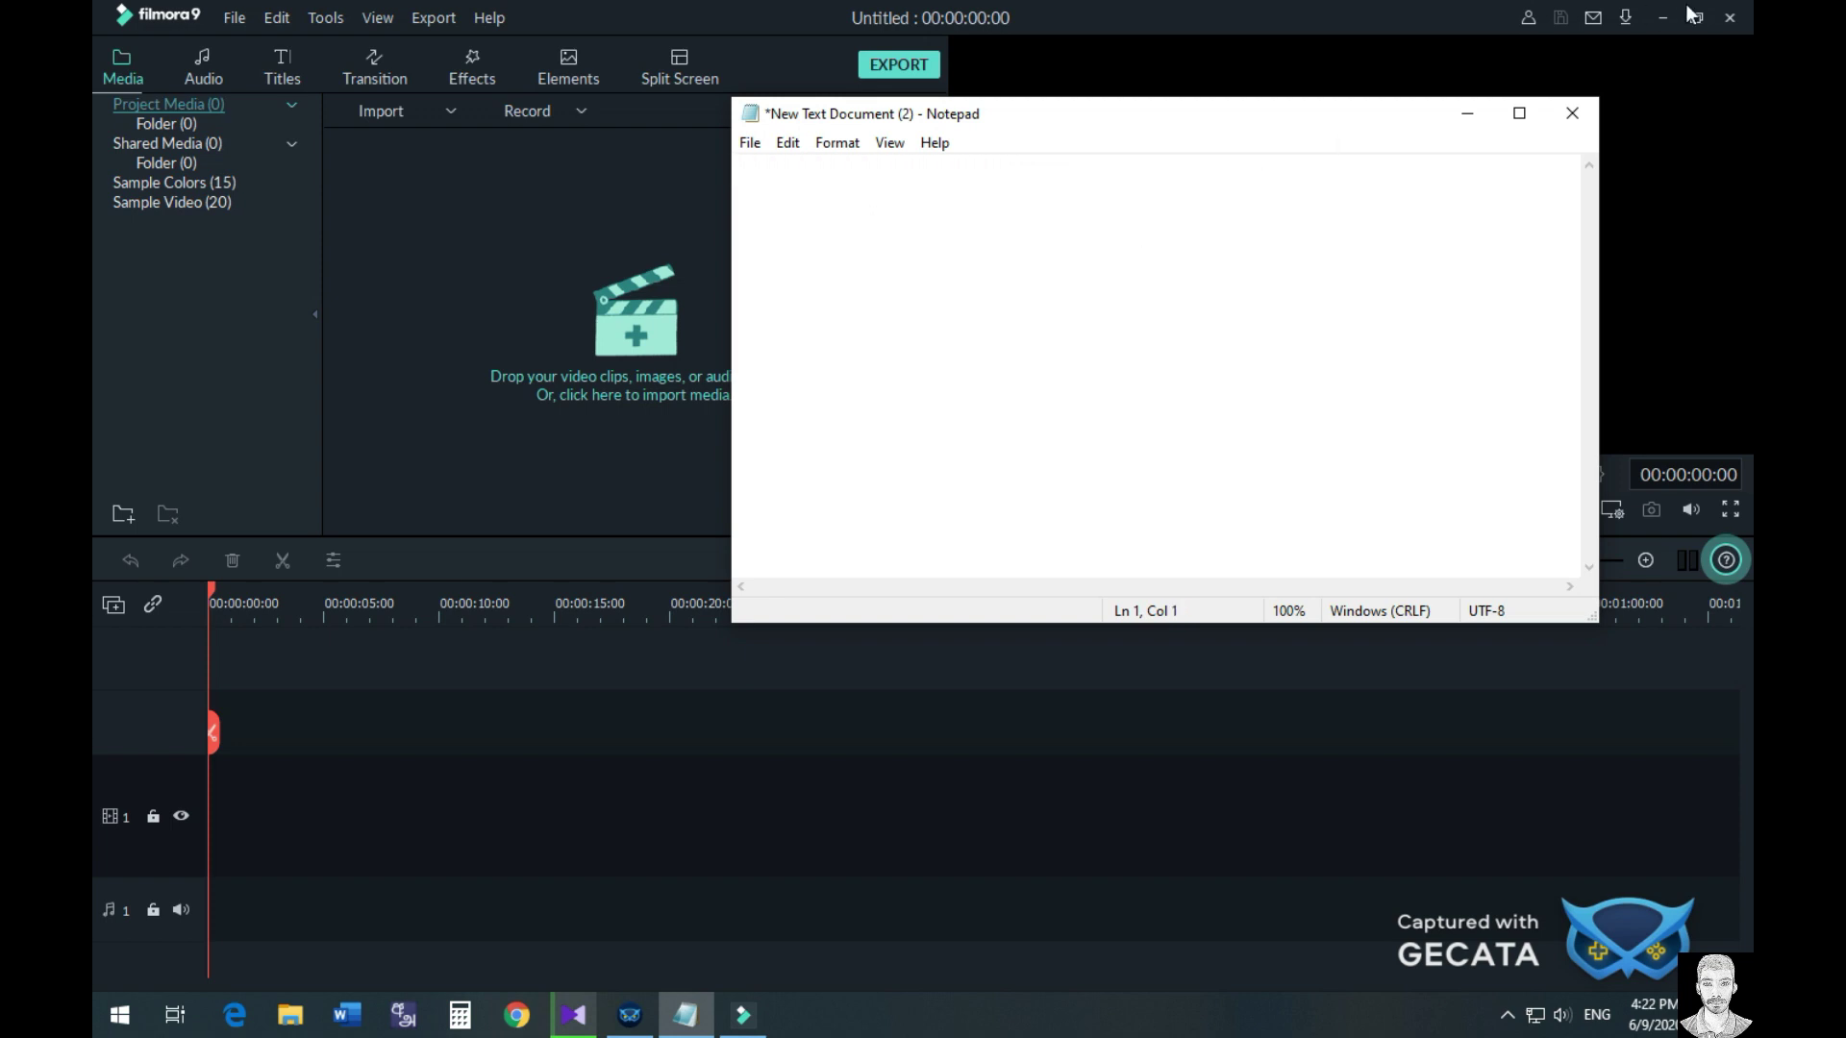
Write "and i give you the crak file to my discription on you tube", cut the line and minimize the note.
{"action": "left_click_drag", "start_coordinate": [1327, 120], "coordinate": [1321, 200]}
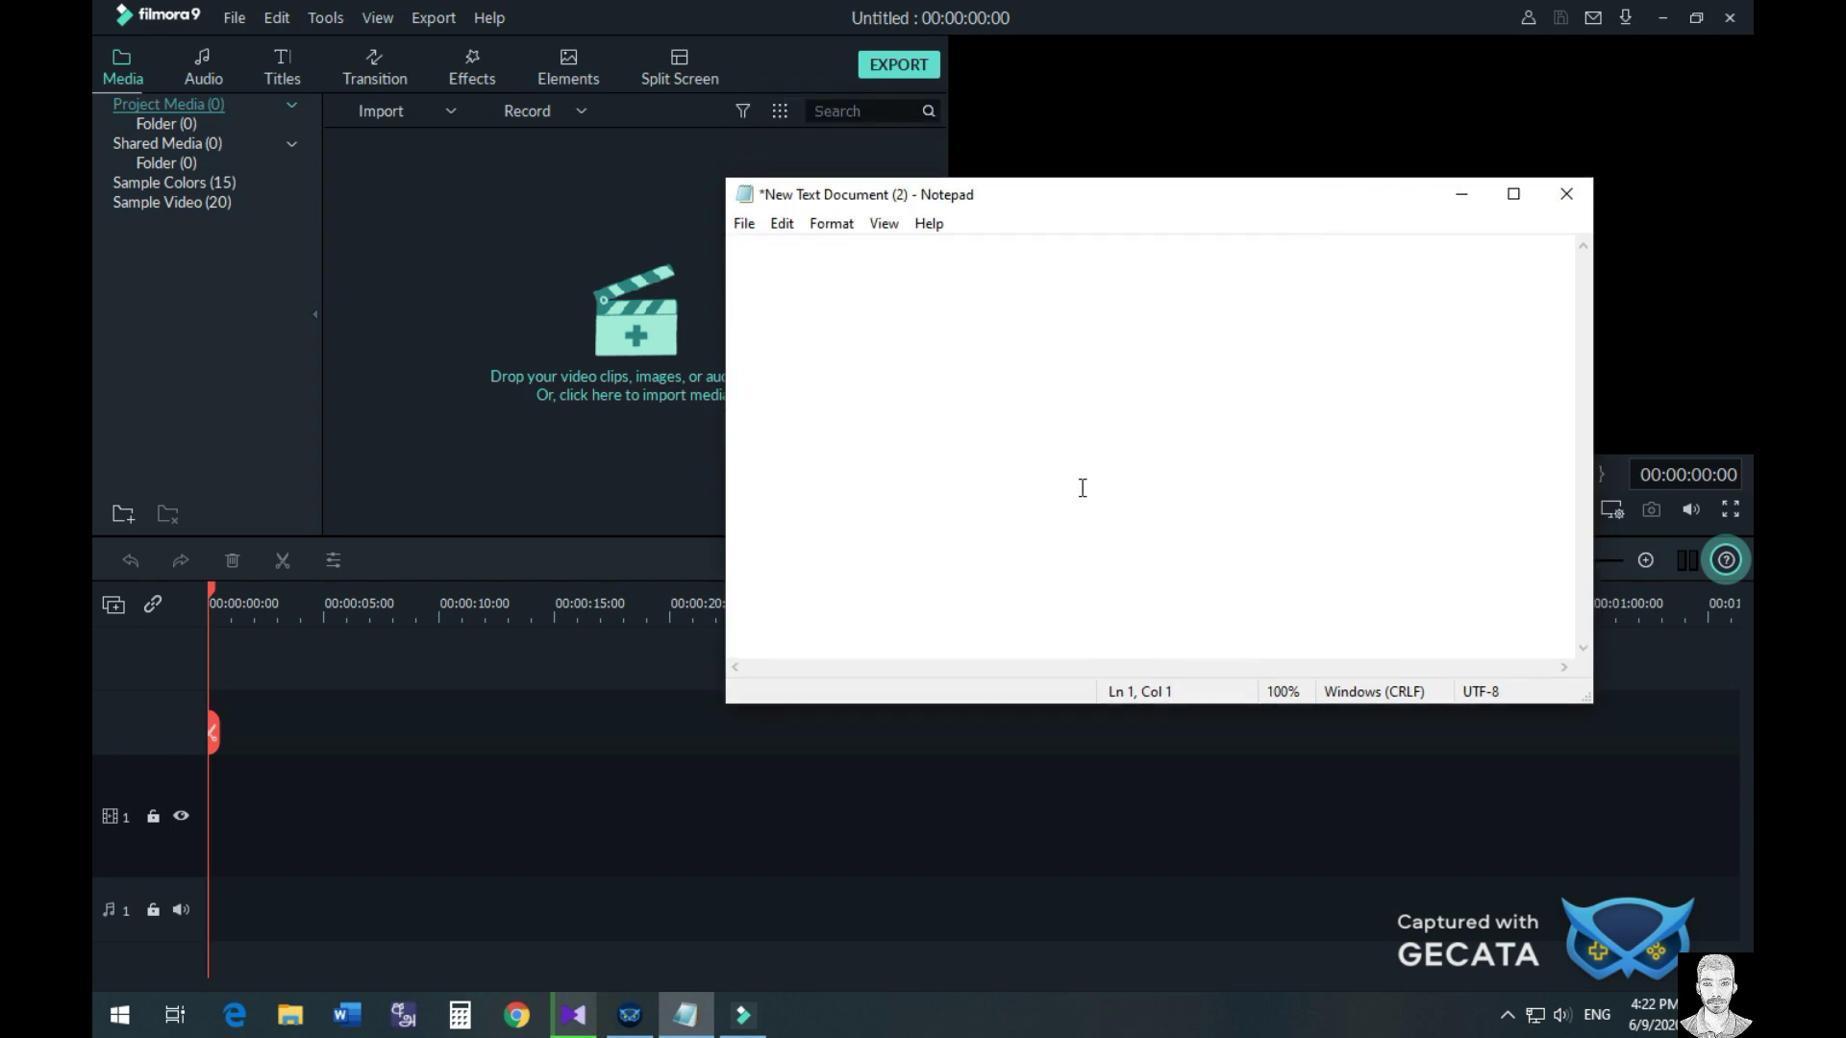
{"action": "type", "text": "and i give you the cra"}
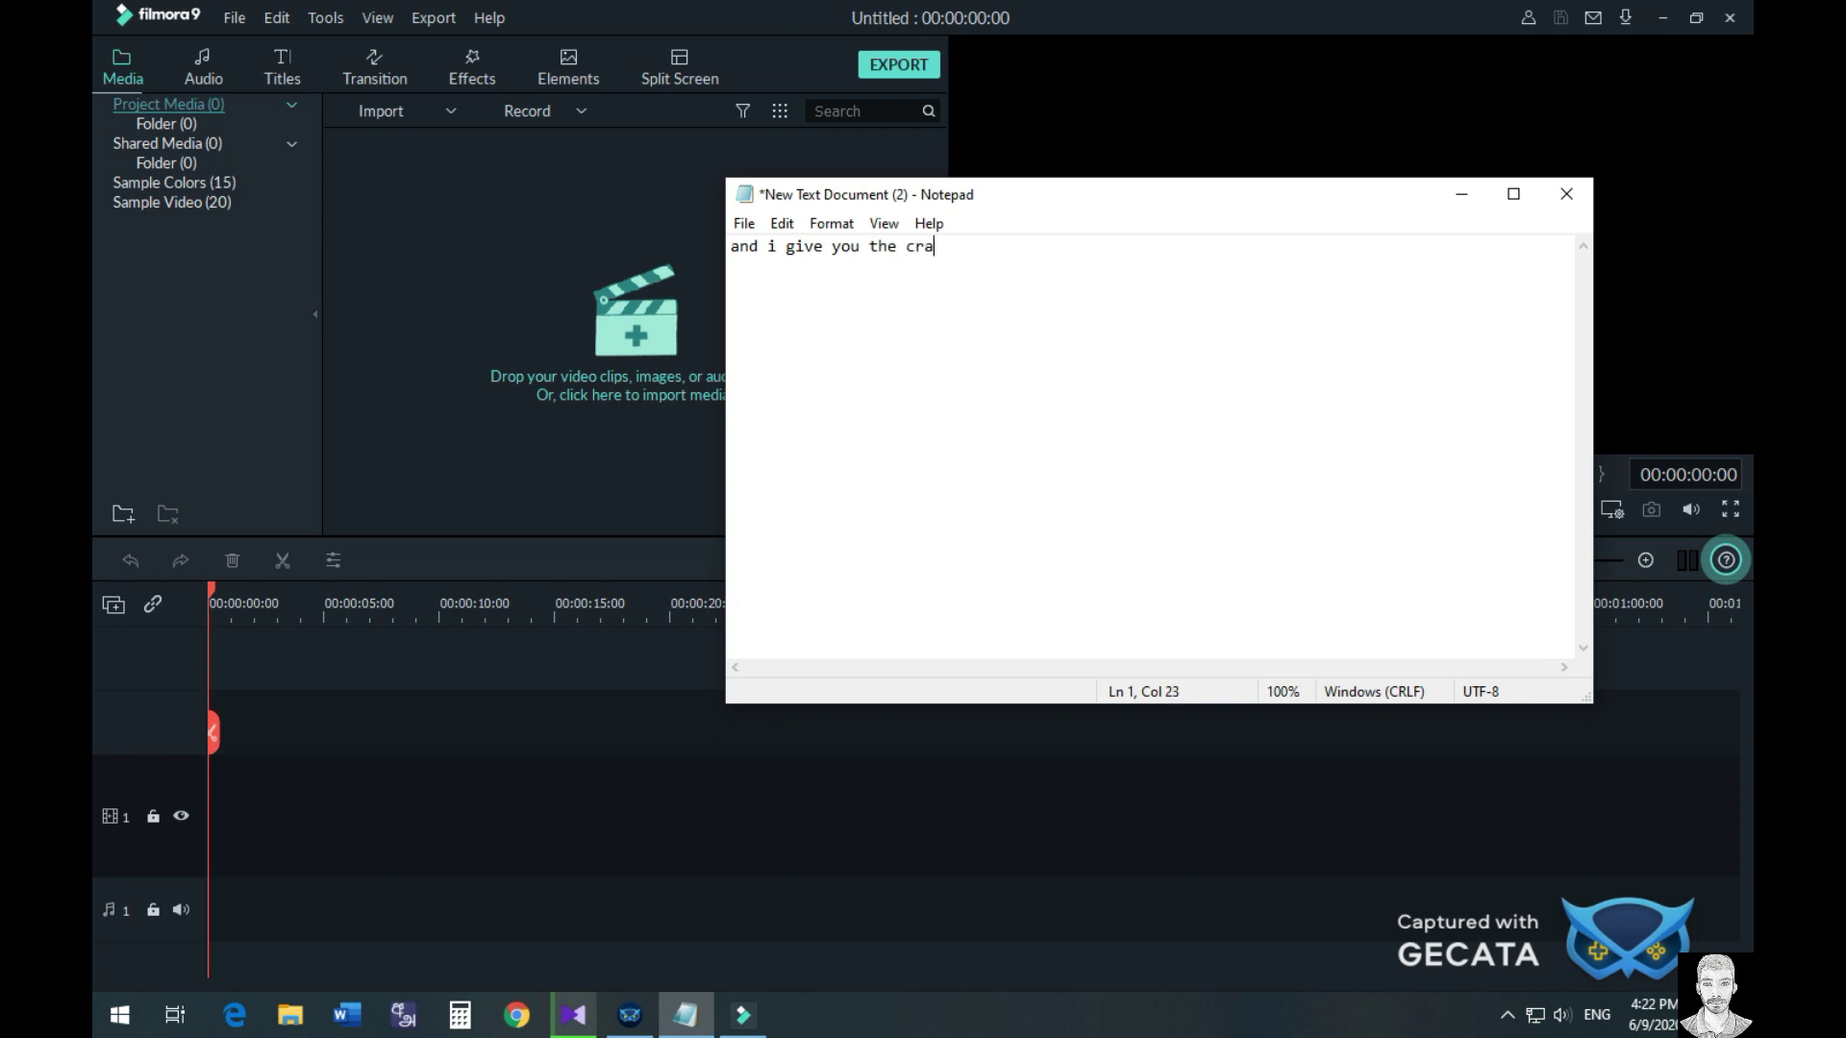
{"action": "type", "text": "k file to my"}
{"action": "key", "text": "BackSpace"}
{"action": "key", "text": "BackSpace"}
{"action": "key", "text": "BackSpace"}
{"action": "type", "text": "my"}
{"action": "key", "text": "BackSpace"}
{"action": "key", "text": "BackSpace"}
{"action": "type", "text": "my discrip"}
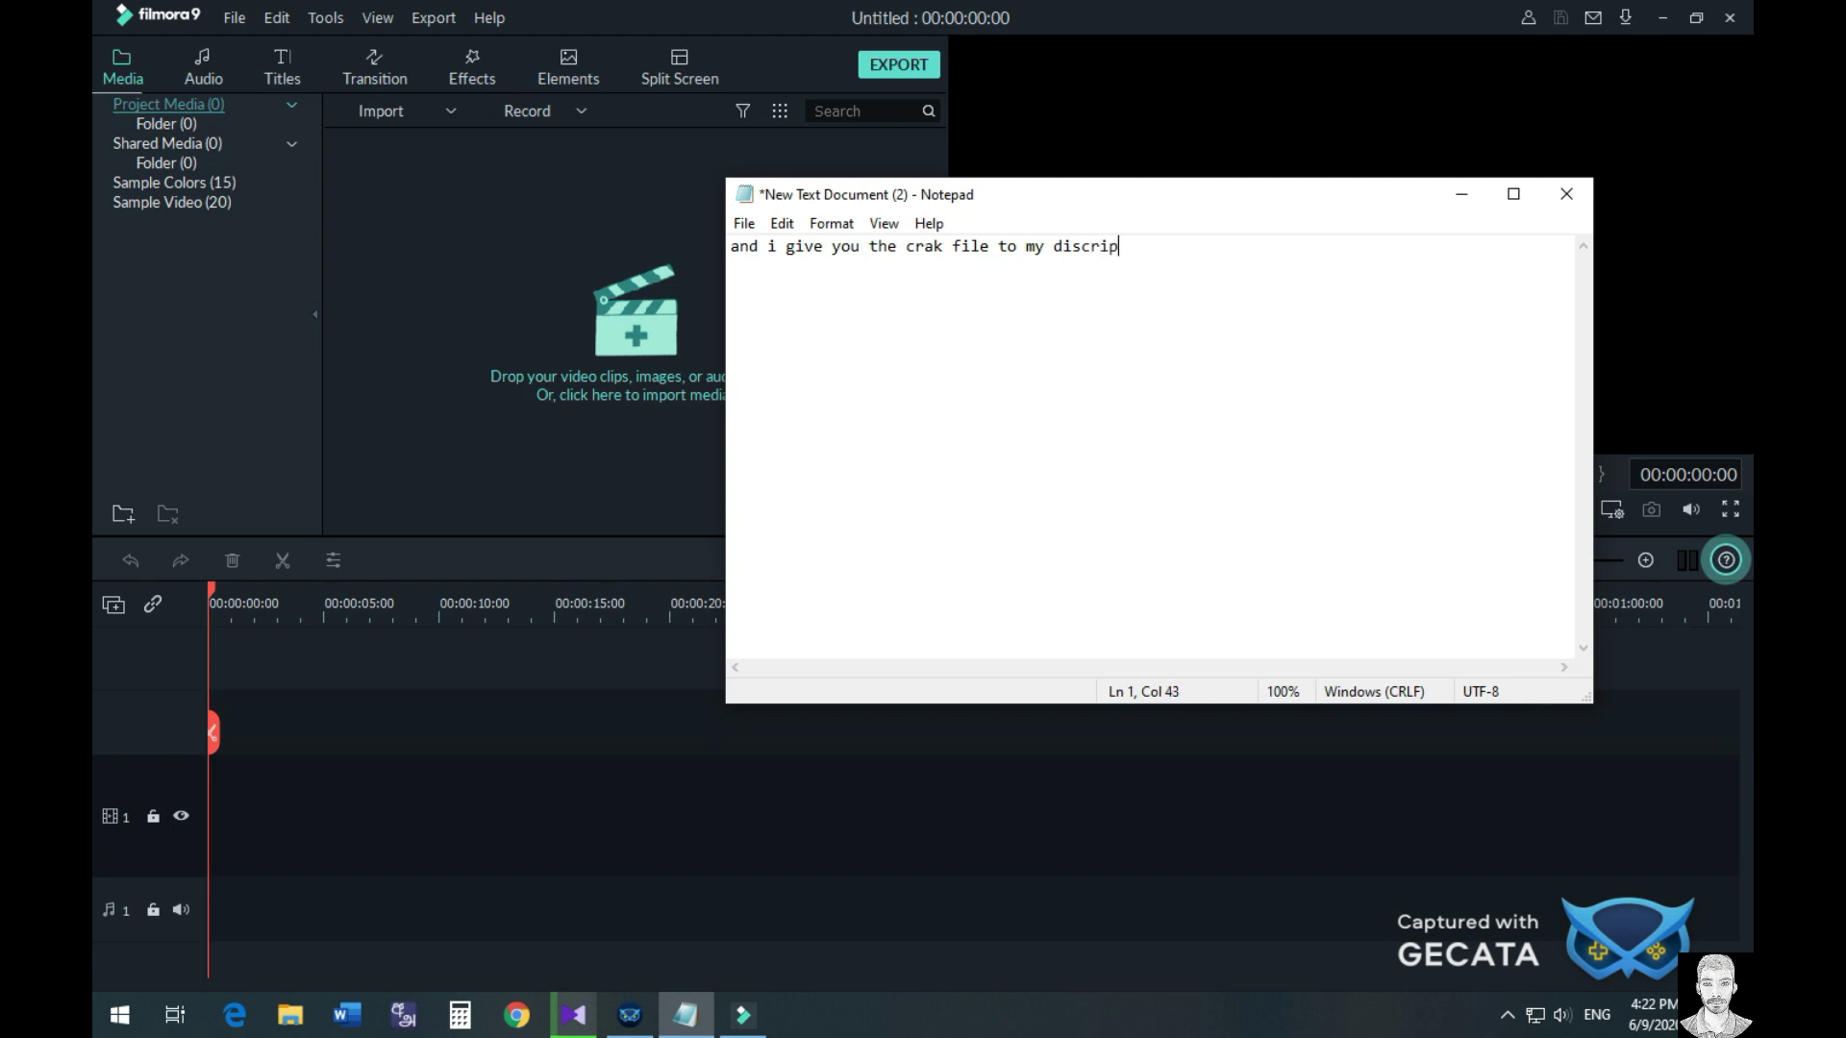
{"action": "type", "text": "tion on you tube"}
{"action": "left_click_drag", "start_coordinate": [1024, 262], "coordinate": [698, 252]}
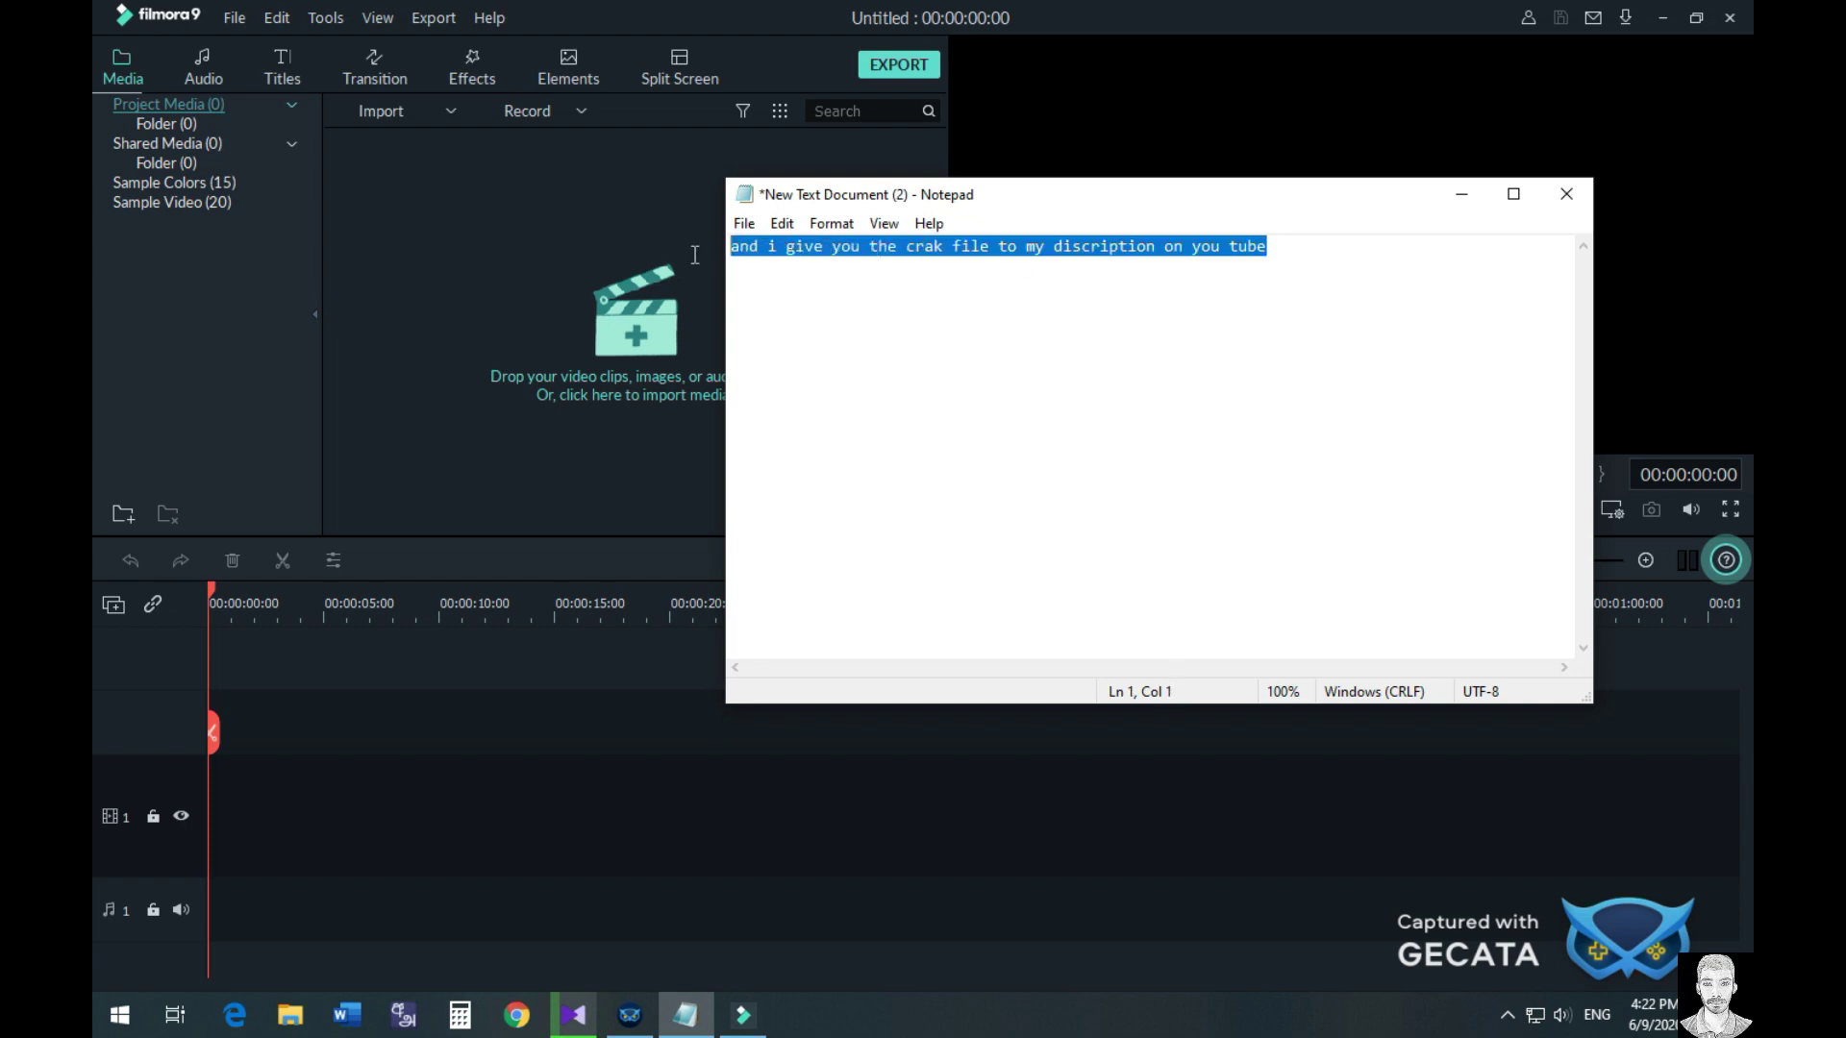
{"action": "key", "text": "ctrl+x"}
{"action": "left_click_drag", "start_coordinate": [1336, 203], "coordinate": [1324, 239]}
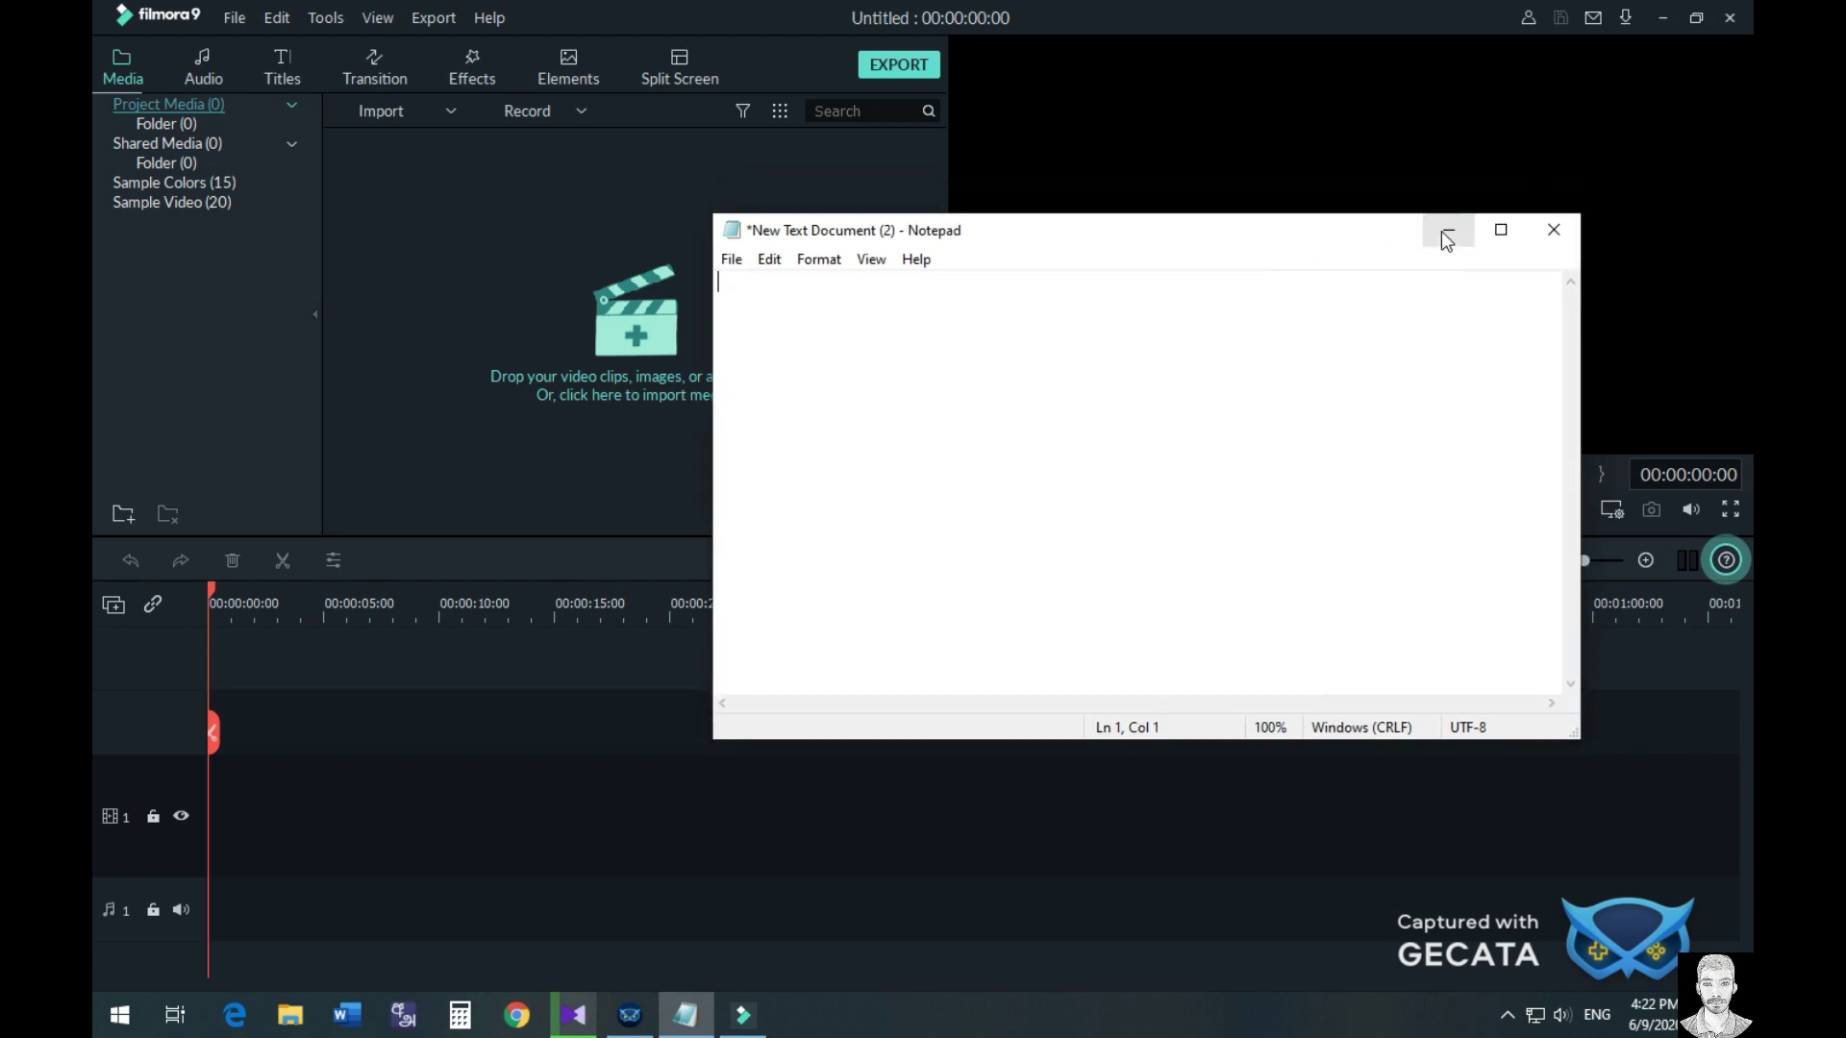
{"action": "left_click", "coordinate": [1448, 229]}
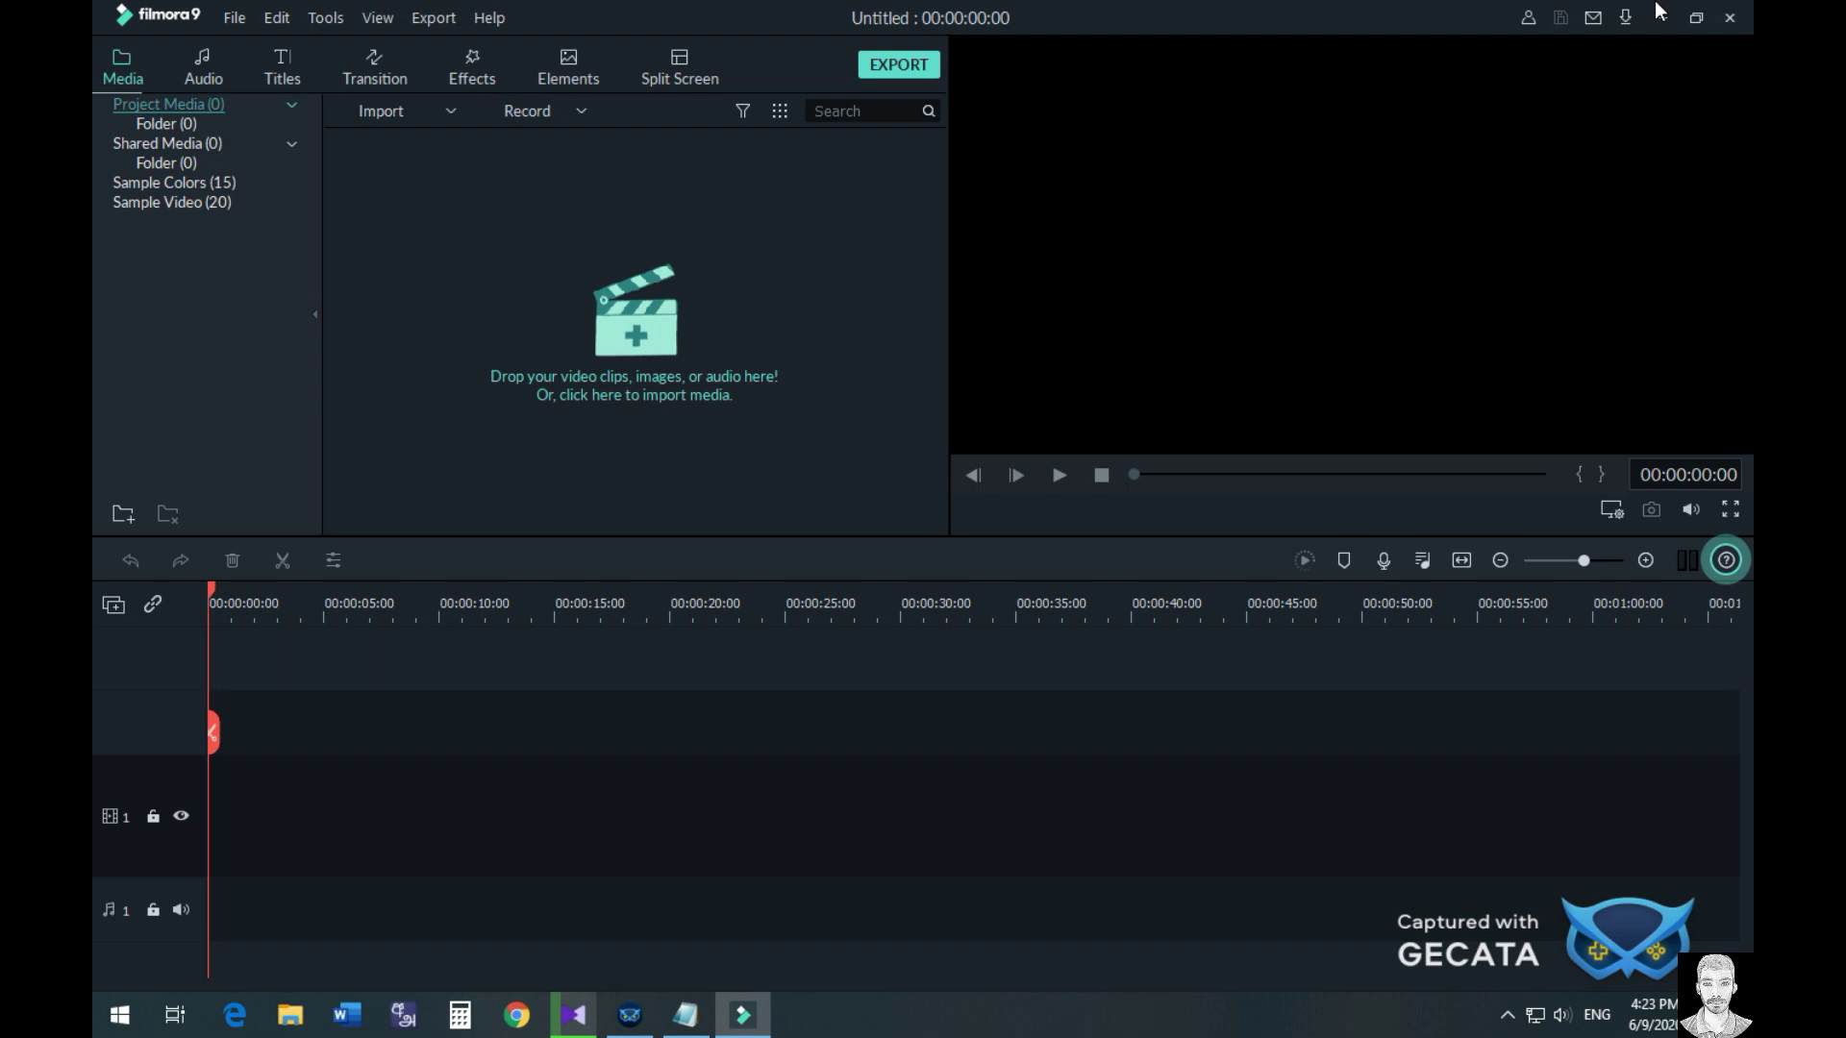
Close Filmora and refresh the desktop.
{"action": "left_click", "coordinate": [1730, 18]}
{"action": "right_click", "coordinate": [888, 288]}
{"action": "left_click", "coordinate": [951, 352]}
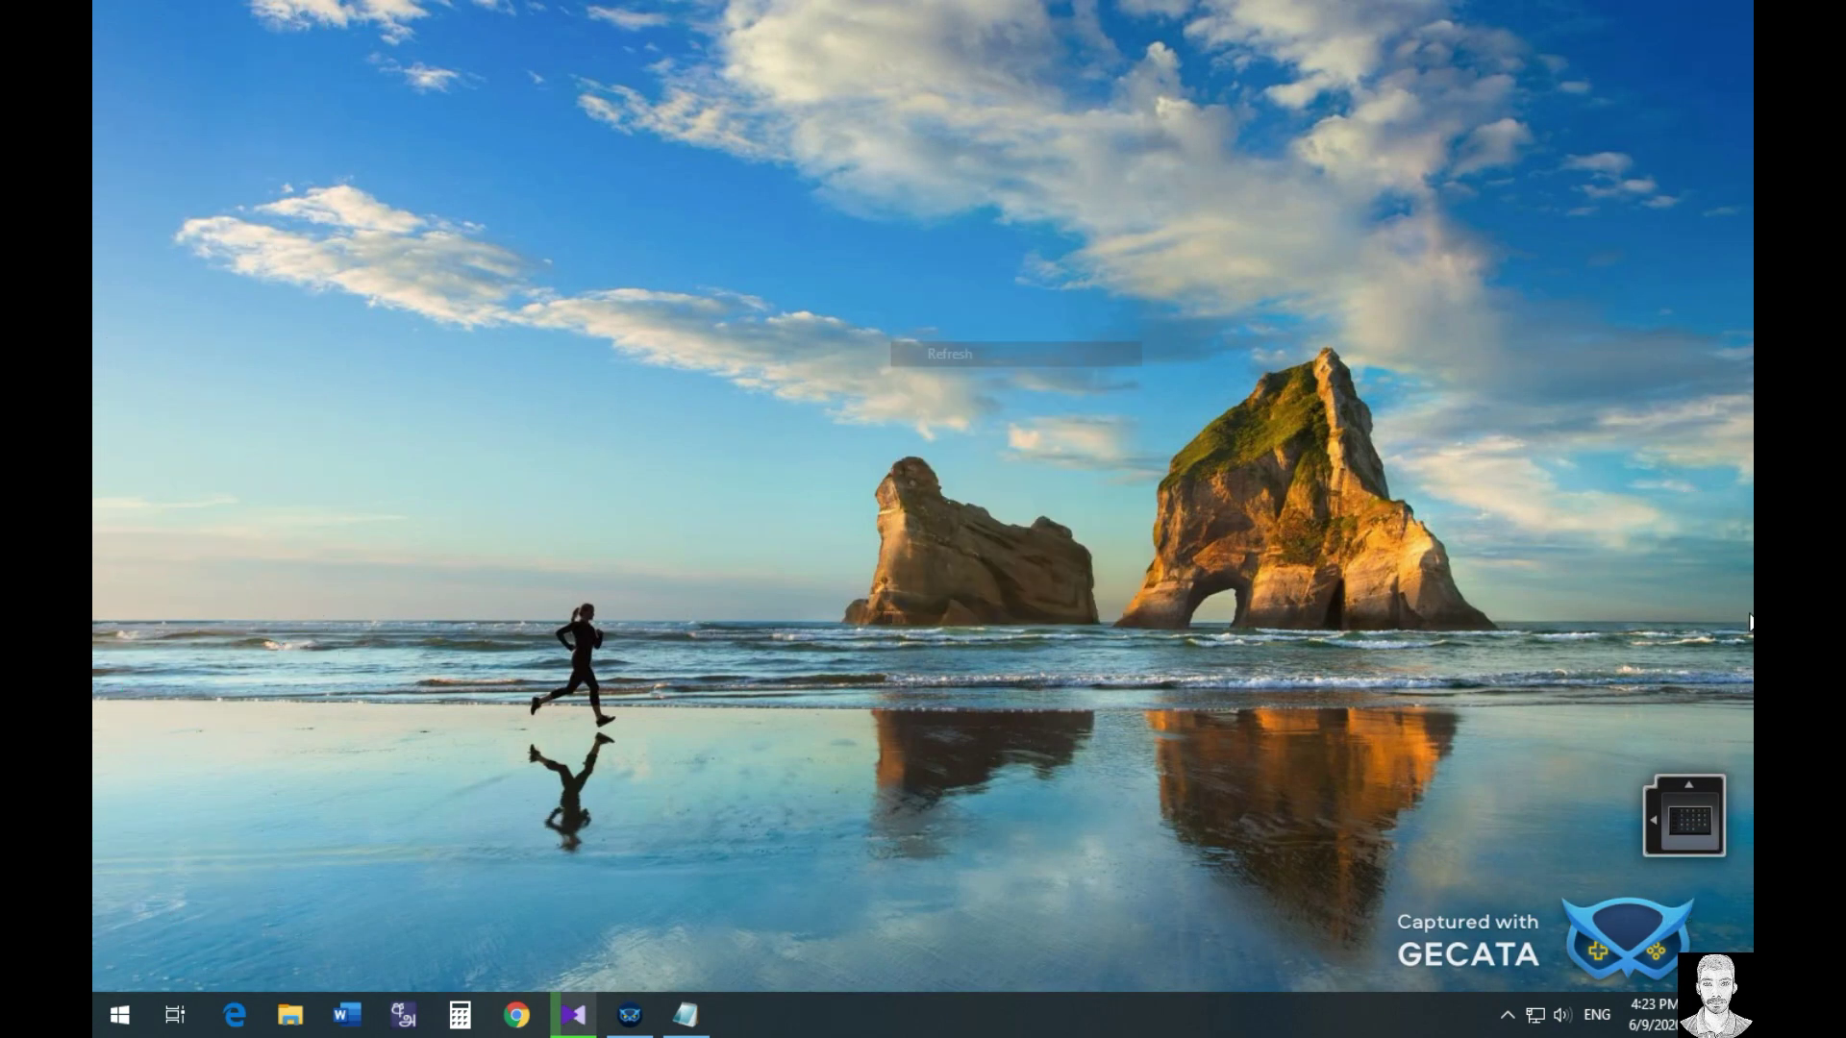
Highlight the Google Drive folder link in New Text Document, close the document and refresh the desktop.
{"action": "left_click_drag", "start_coordinate": [1516, 165], "coordinate": [719, 197]}
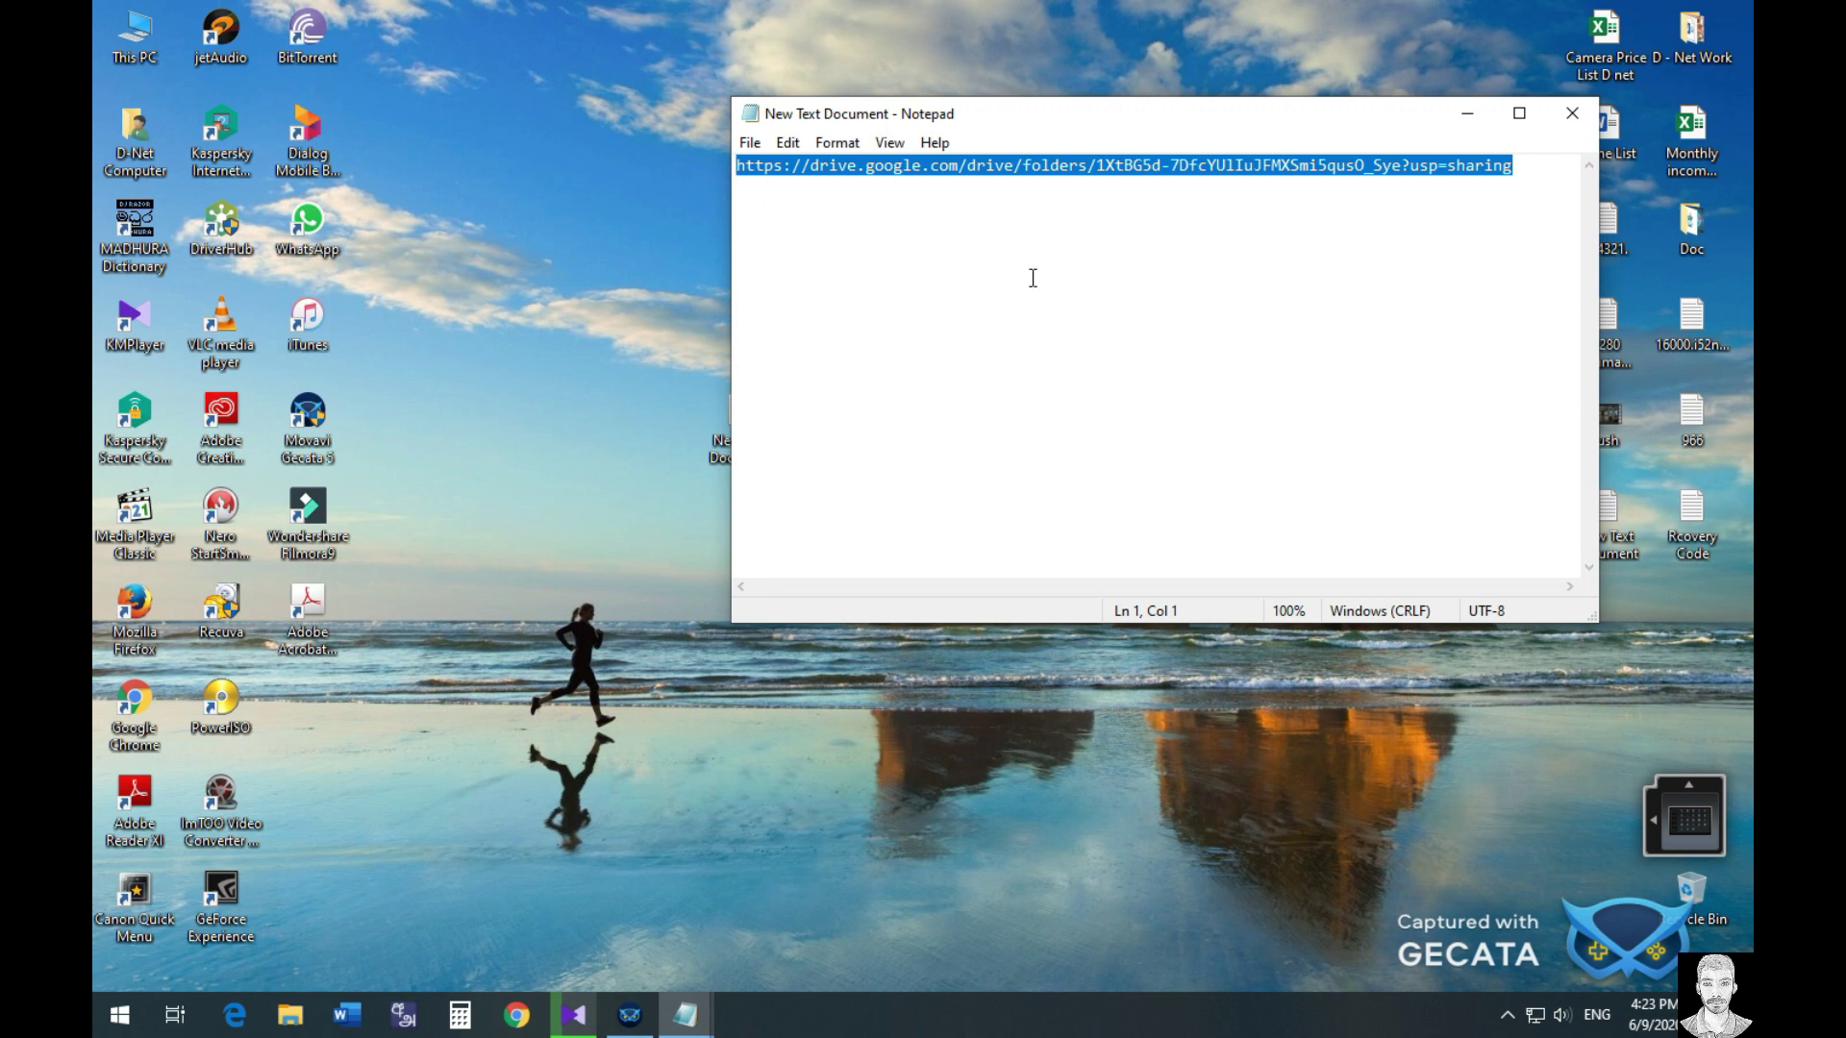
{"action": "left_click", "coordinate": [880, 298]}
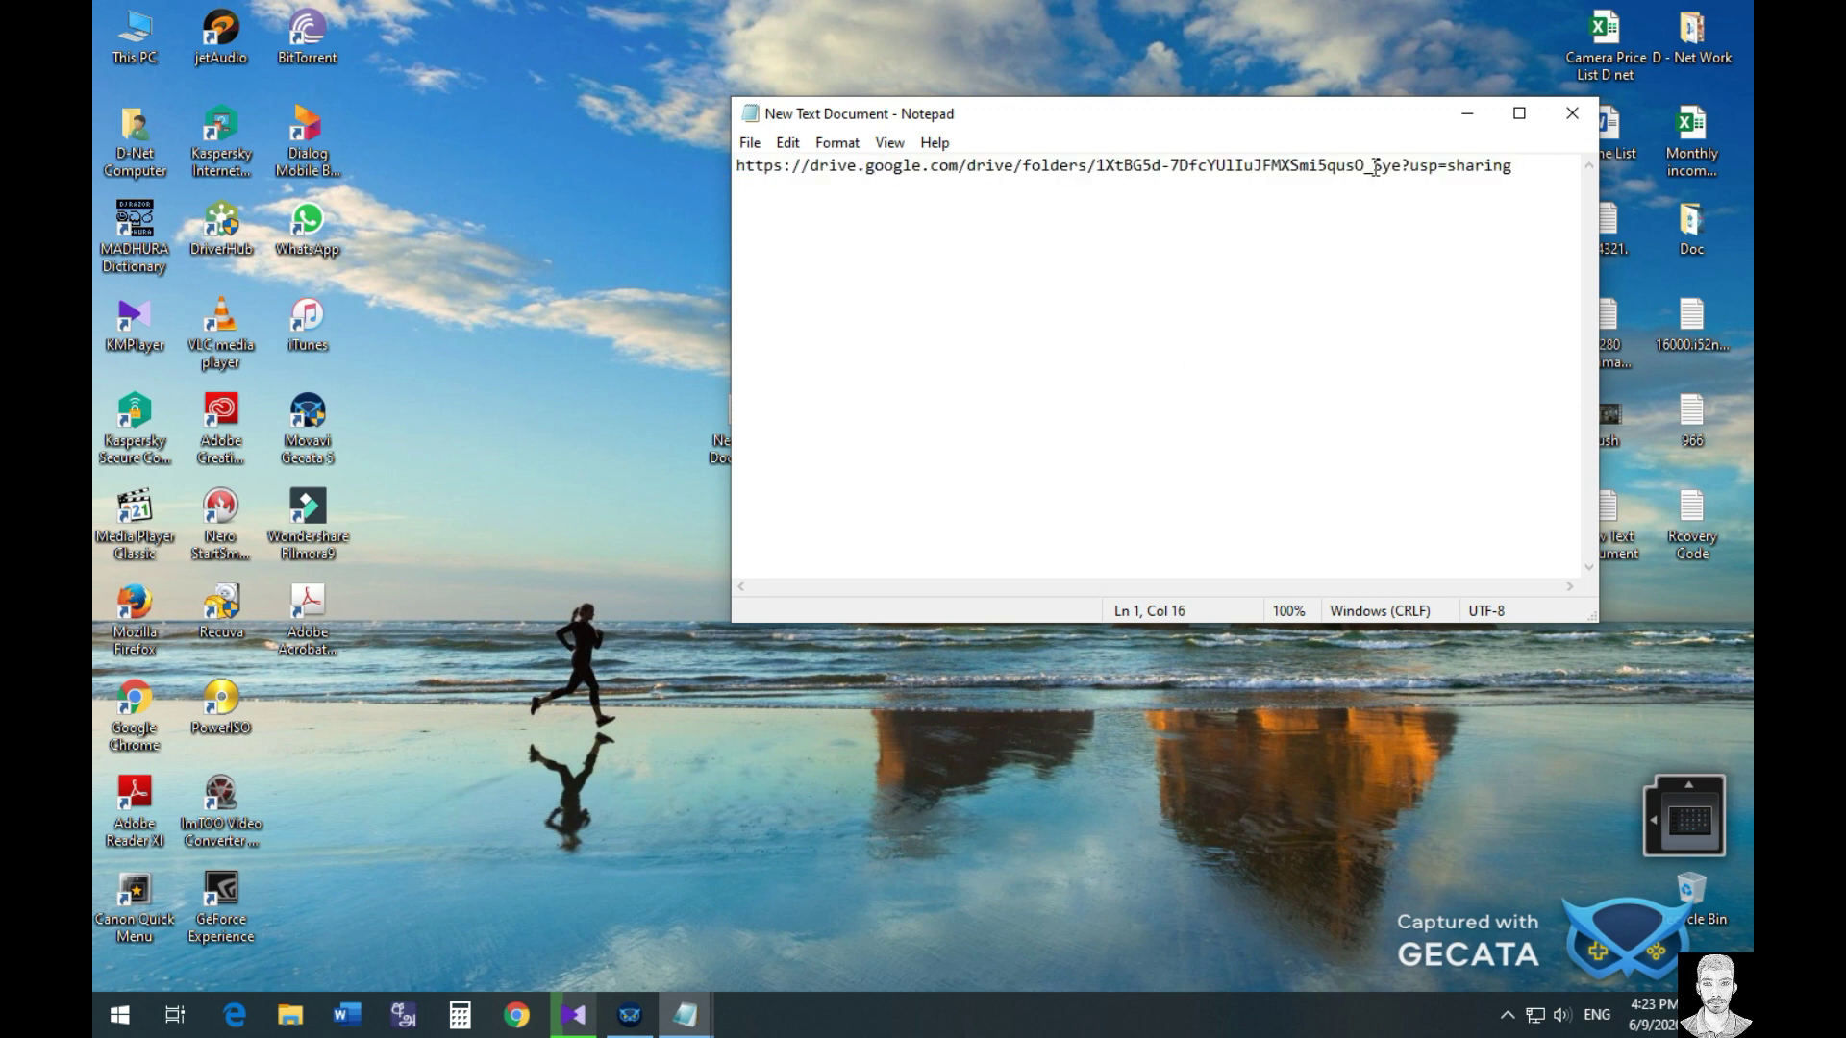
{"action": "left_click_drag", "start_coordinate": [1538, 165], "coordinate": [722, 176]}
{"action": "left_click_drag", "start_coordinate": [1077, 165], "coordinate": [1087, 165]}
{"action": "left_click", "coordinate": [1569, 117]}
{"action": "right_click", "coordinate": [992, 260]}
{"action": "left_click", "coordinate": [1052, 323]}
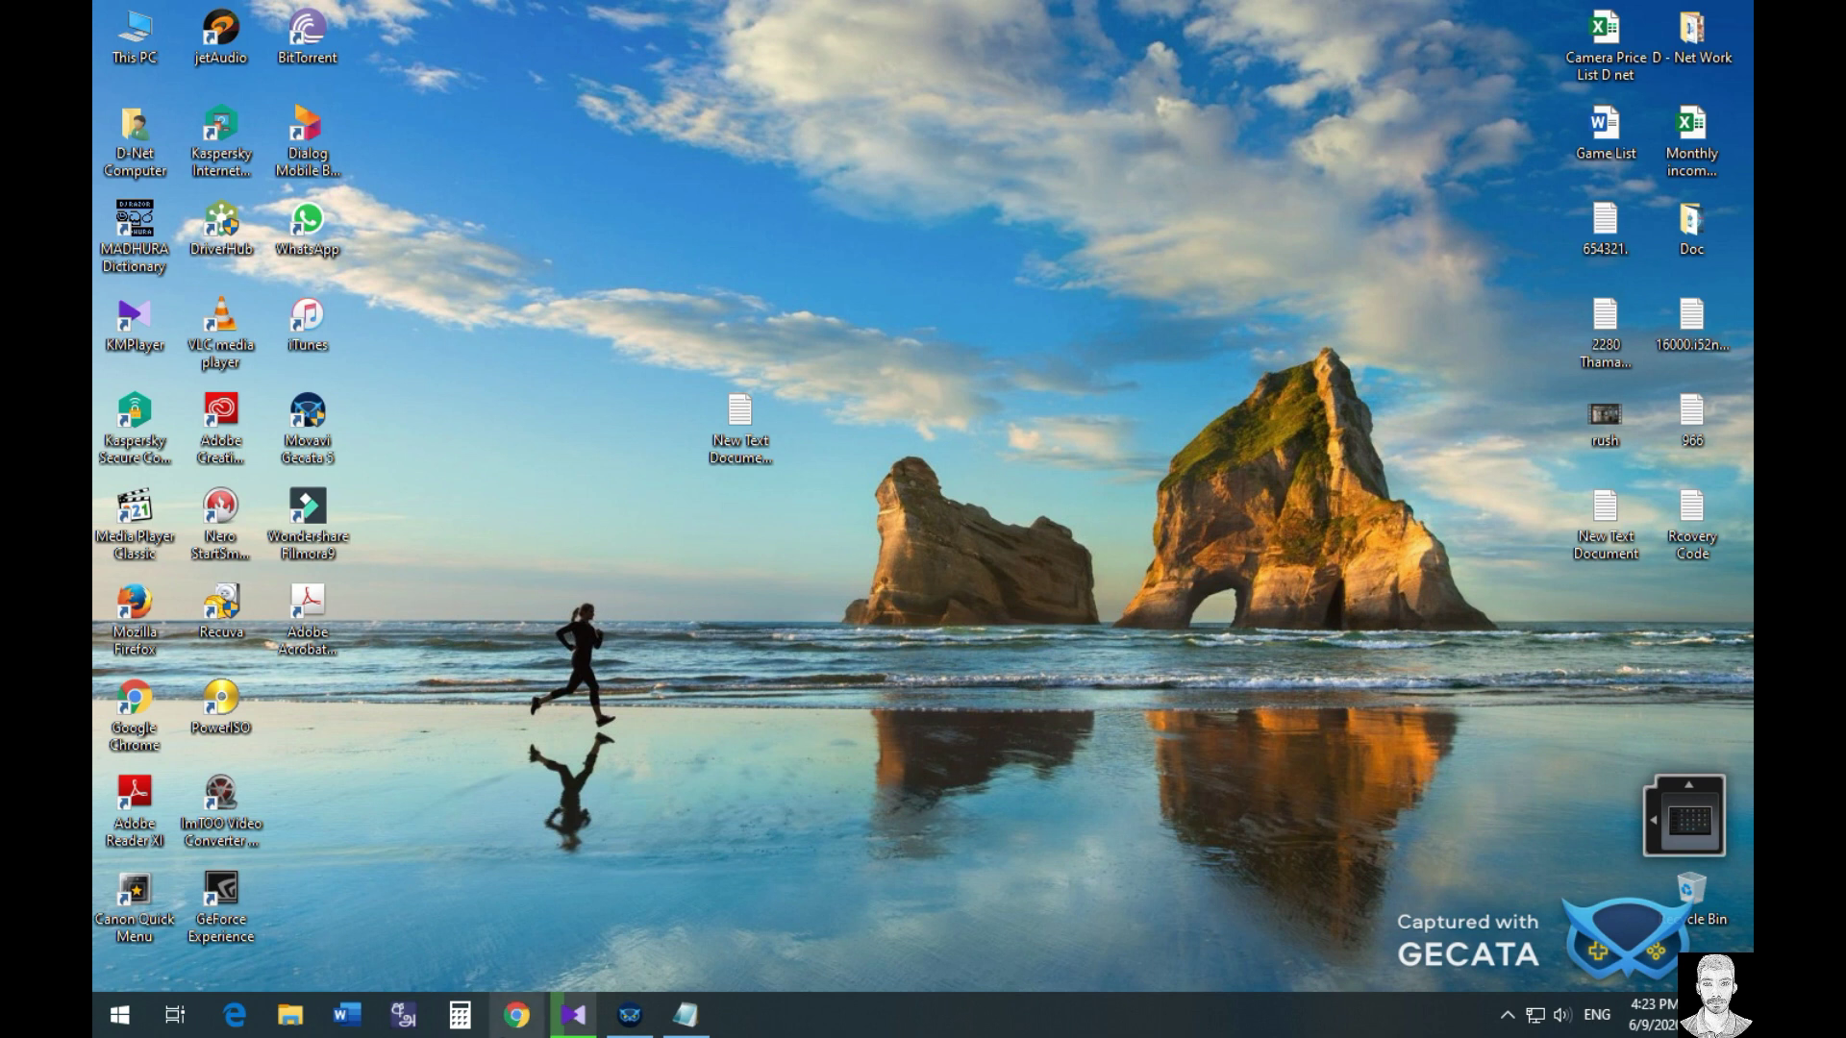
Copy the Google Drive folder link from New Text Document on the desktop and open it in Chrome.
{"action": "double_click", "coordinate": [1603, 514]}
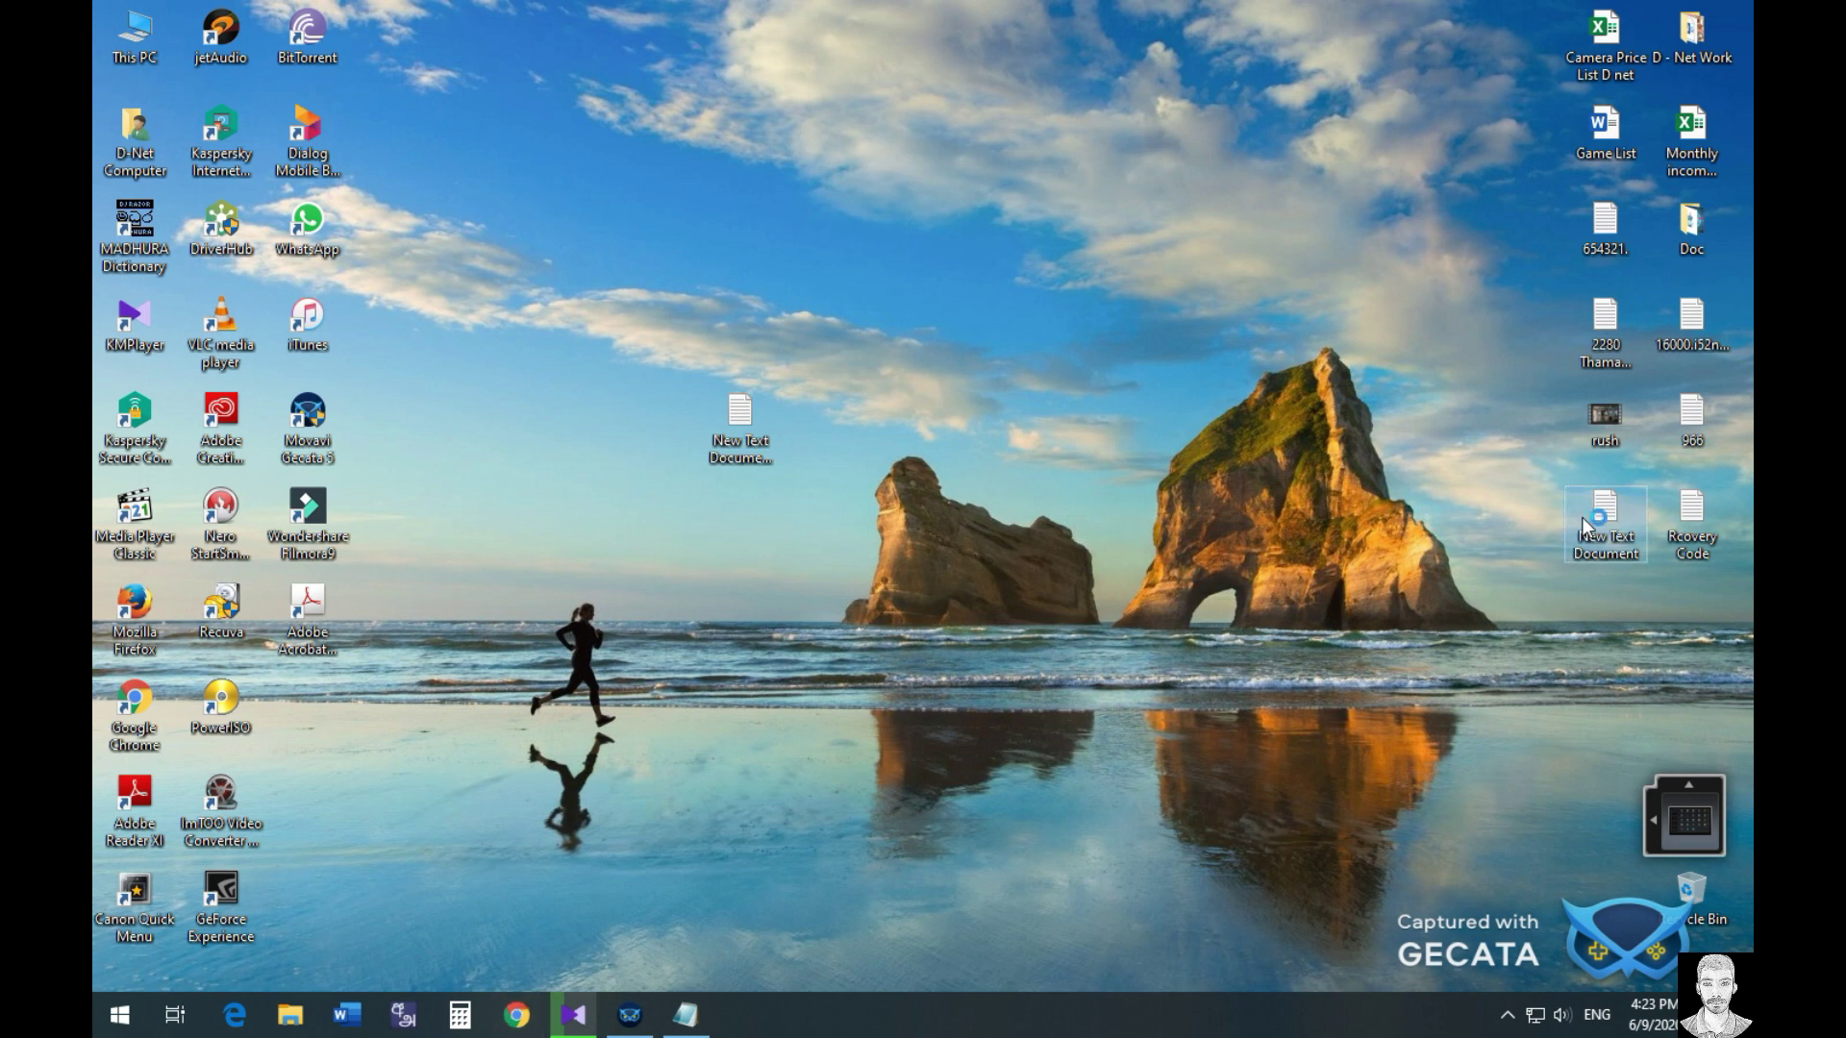
{"action": "left_click_drag", "start_coordinate": [1498, 202], "coordinate": [731, 236]}
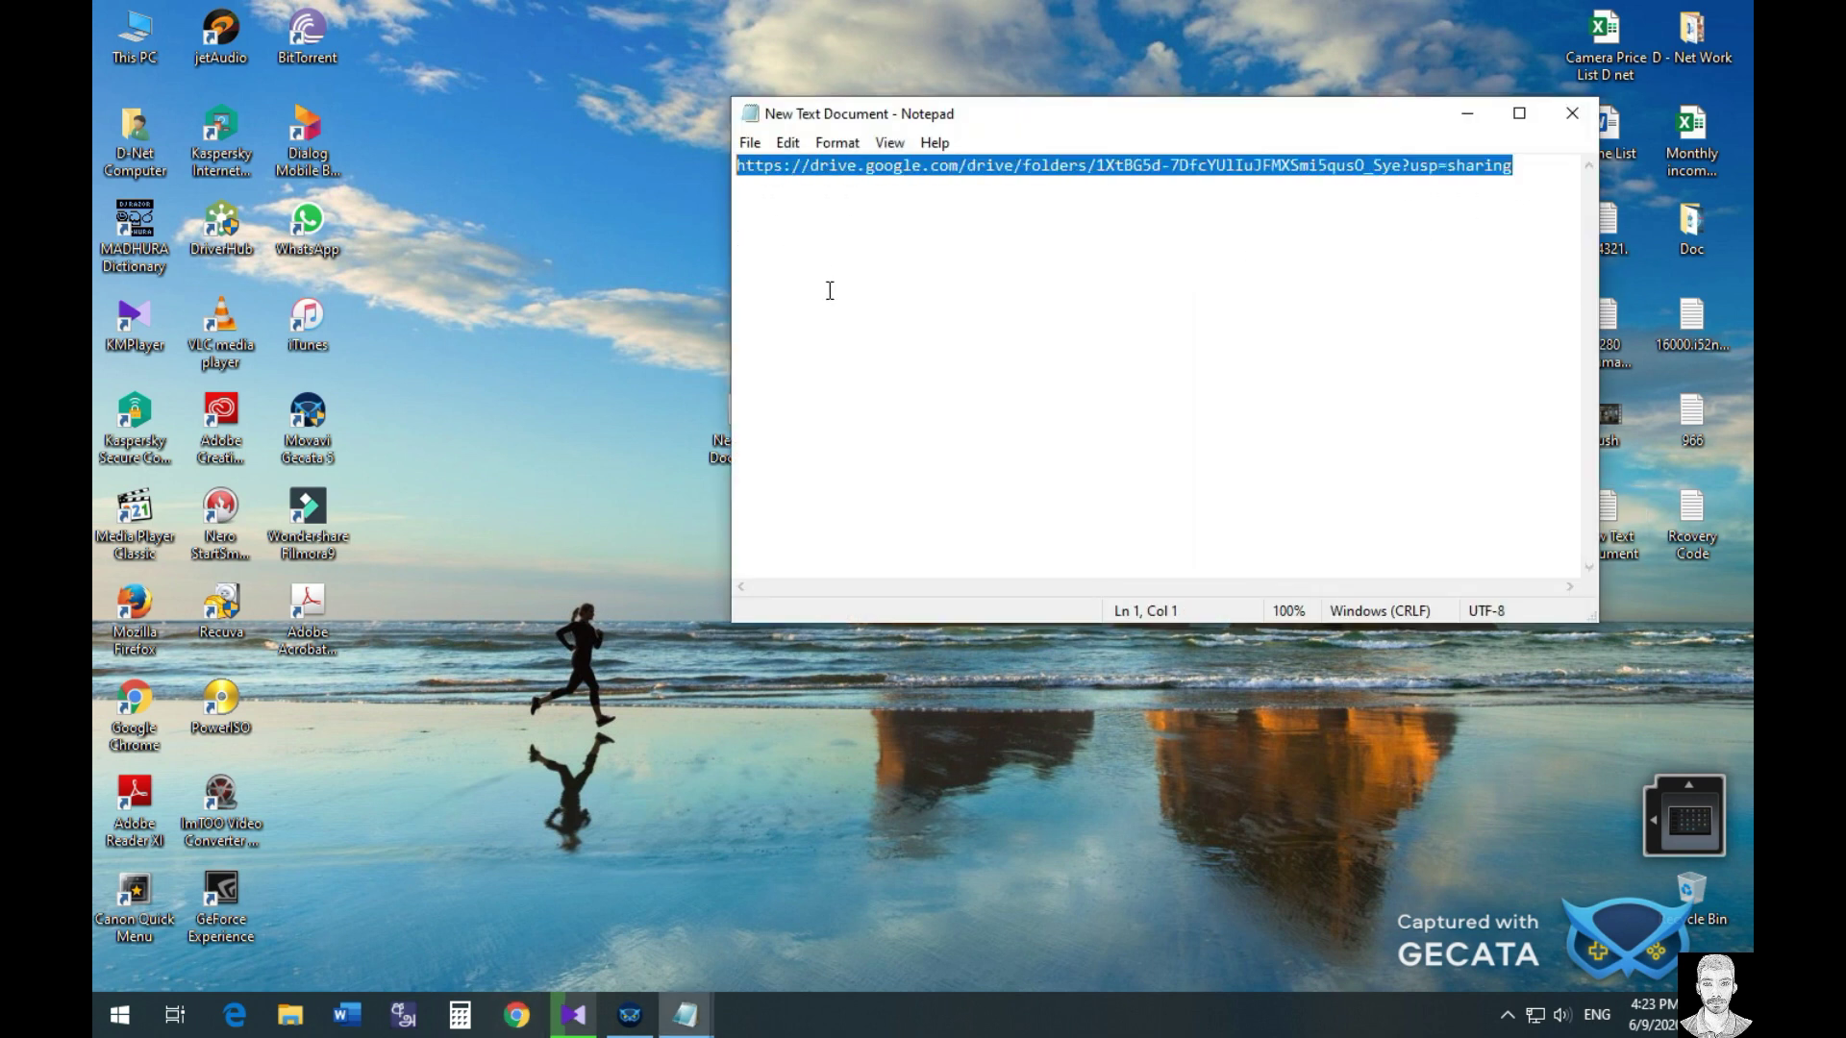
{"action": "left_click", "coordinate": [517, 1014]}
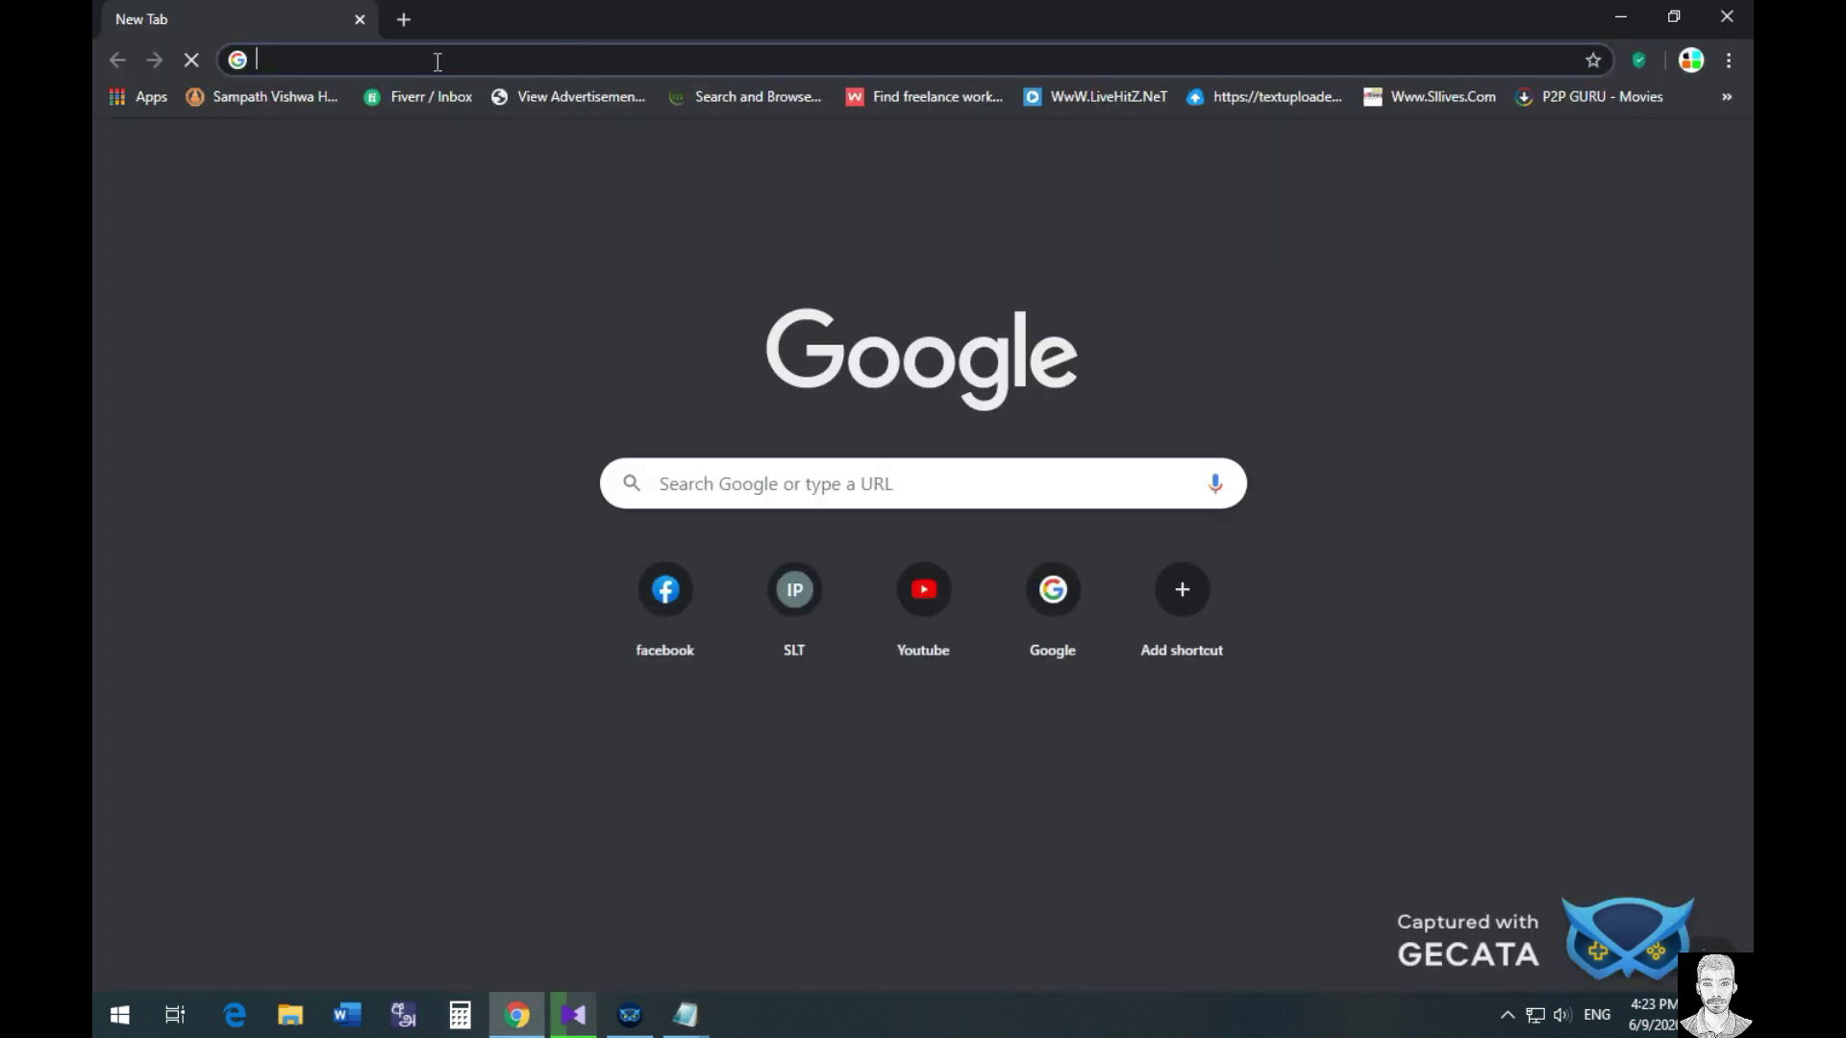
{"action": "left_click", "coordinate": [415, 42]}
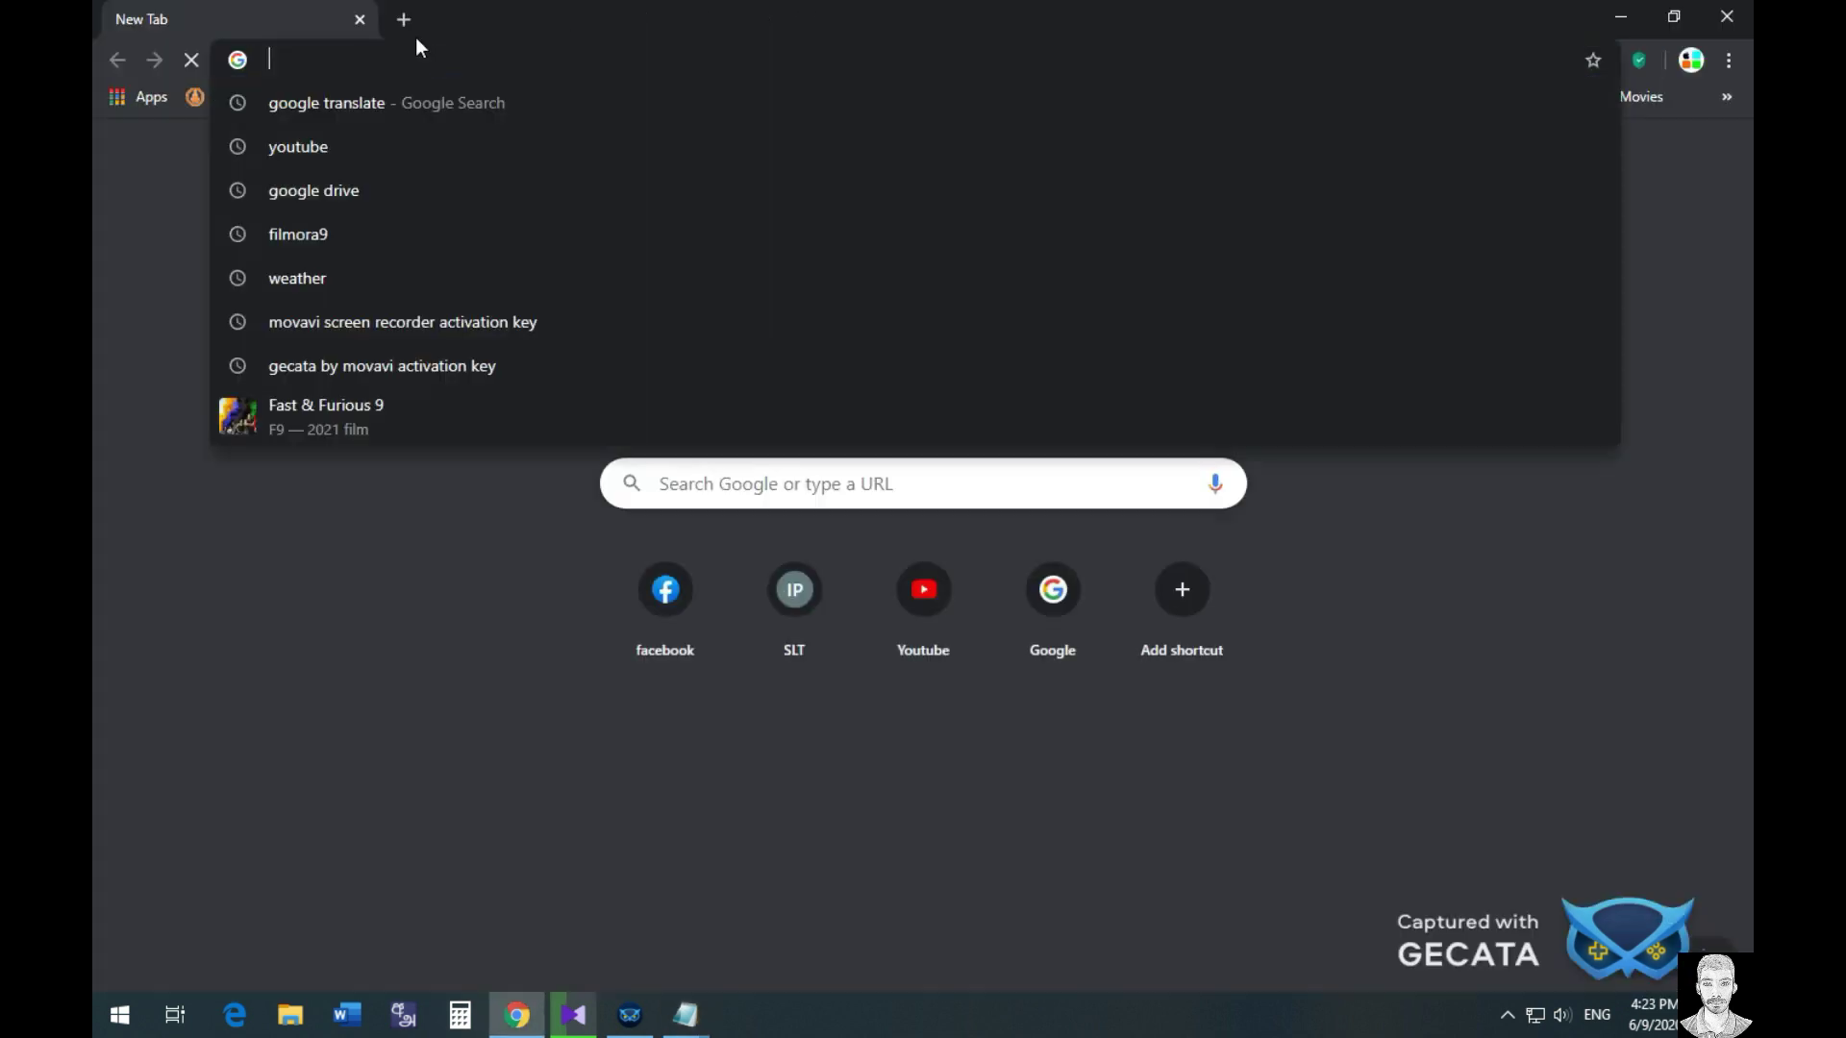
{"action": "key", "text": "ctrl+v"}
{"action": "key", "text": "Return"}
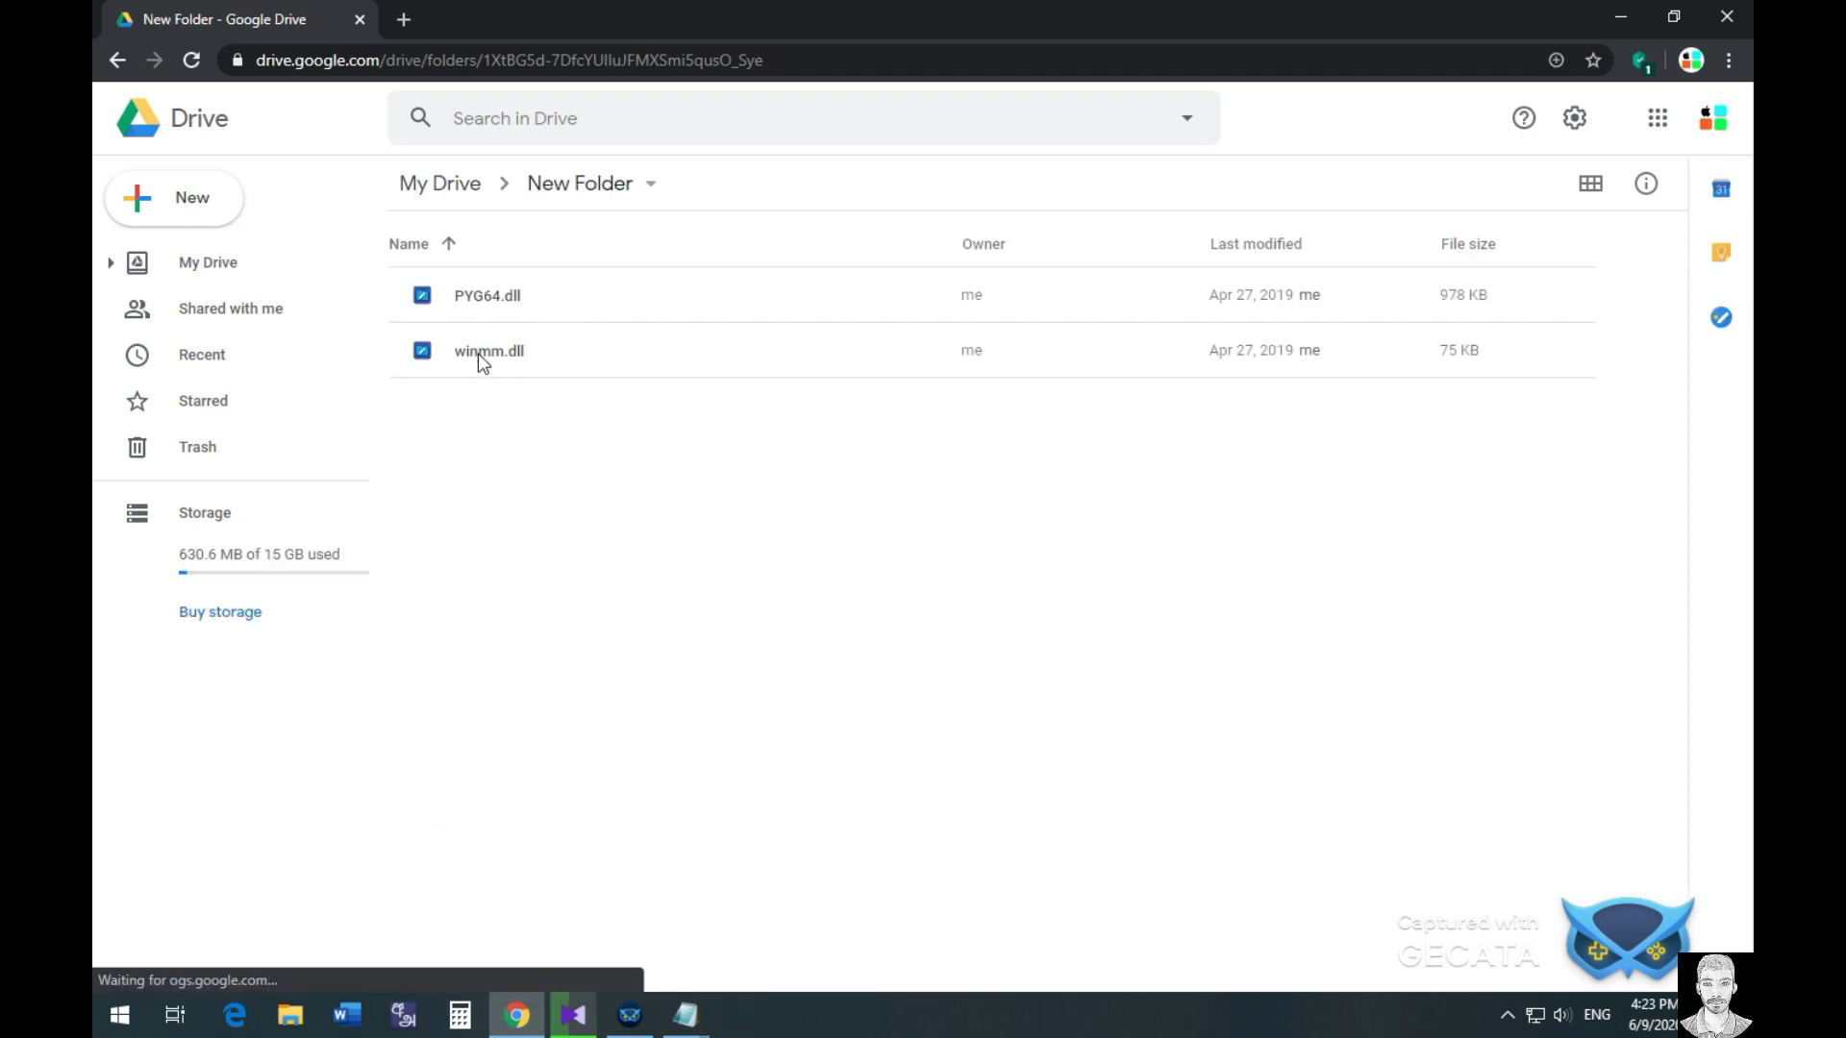
Bring up the blank note, write a line beginning "Open file loction on" and delete it.
{"action": "mouse_move", "coordinate": [685, 1014]}
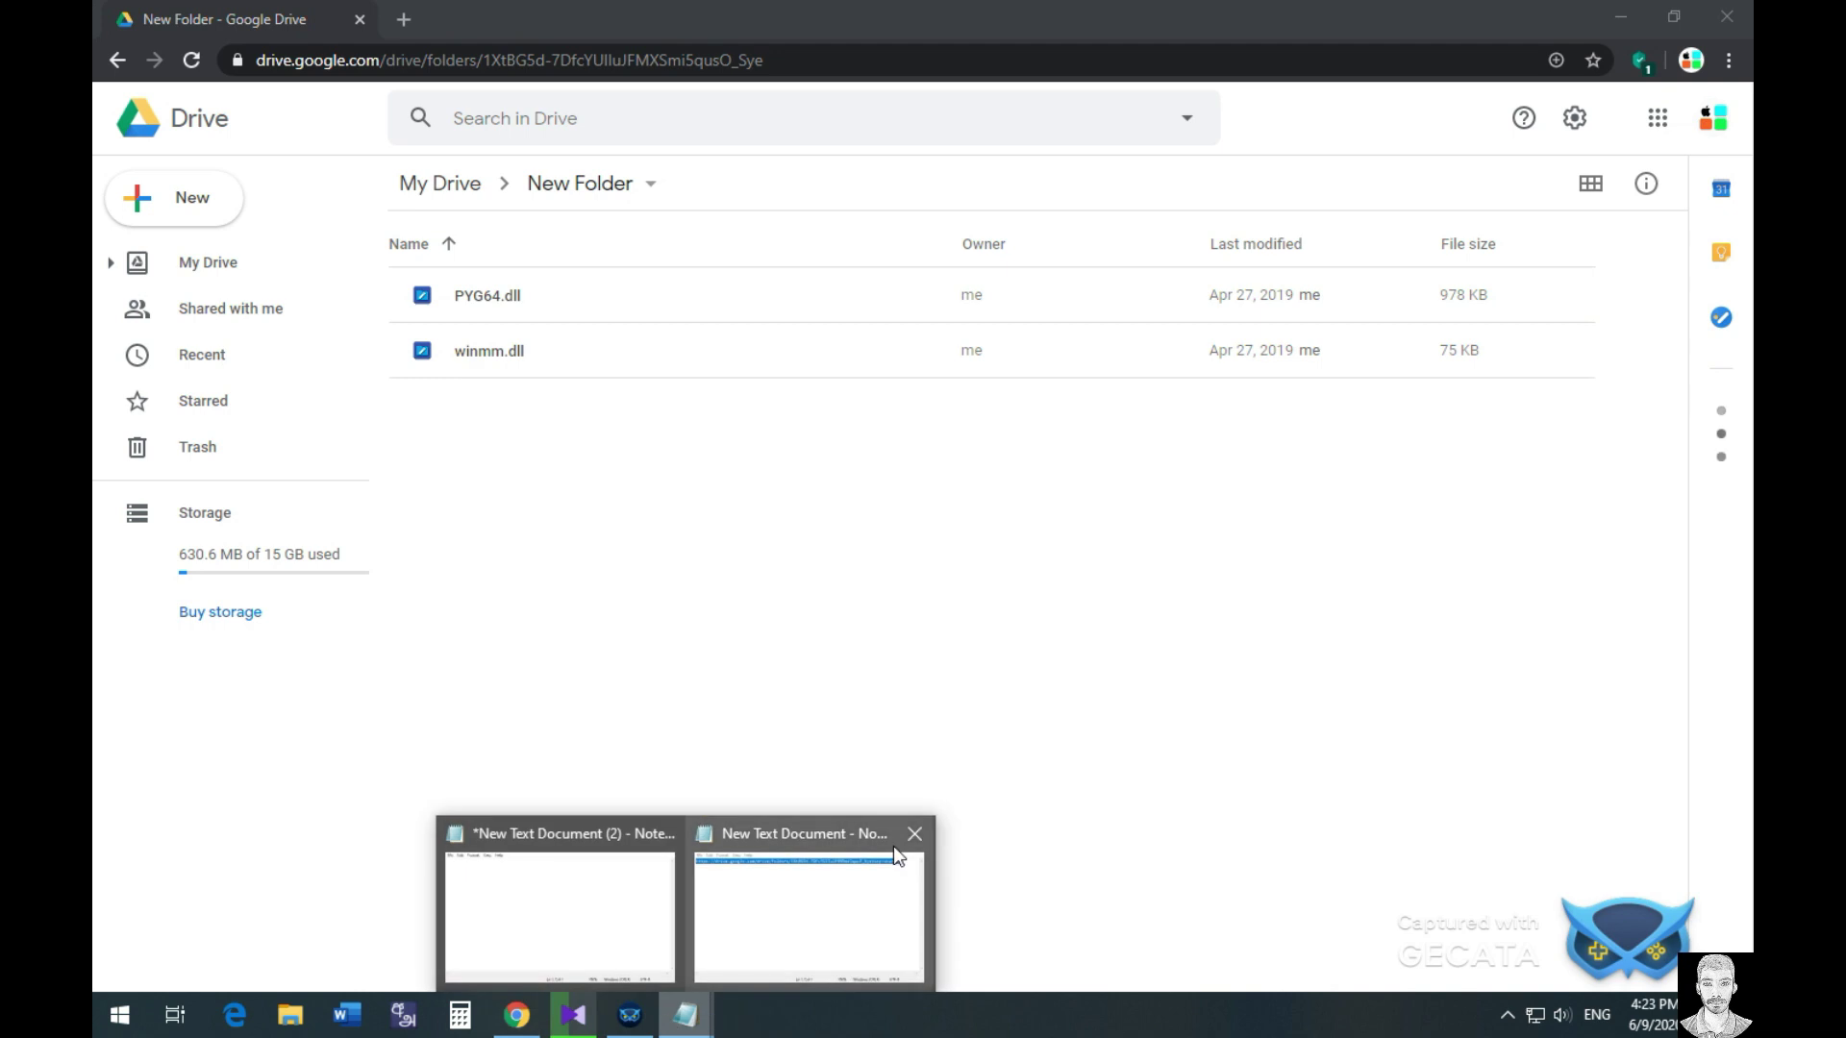
{"action": "left_click", "coordinate": [842, 933]}
{"action": "left_click", "coordinate": [685, 1014]}
{"action": "left_click", "coordinate": [698, 885]}
{"action": "type", "text": "0pen "}
{"action": "type", "text": "file loct"}
{"action": "type", "text": "ion"}
{"action": "type", "text": " on"}
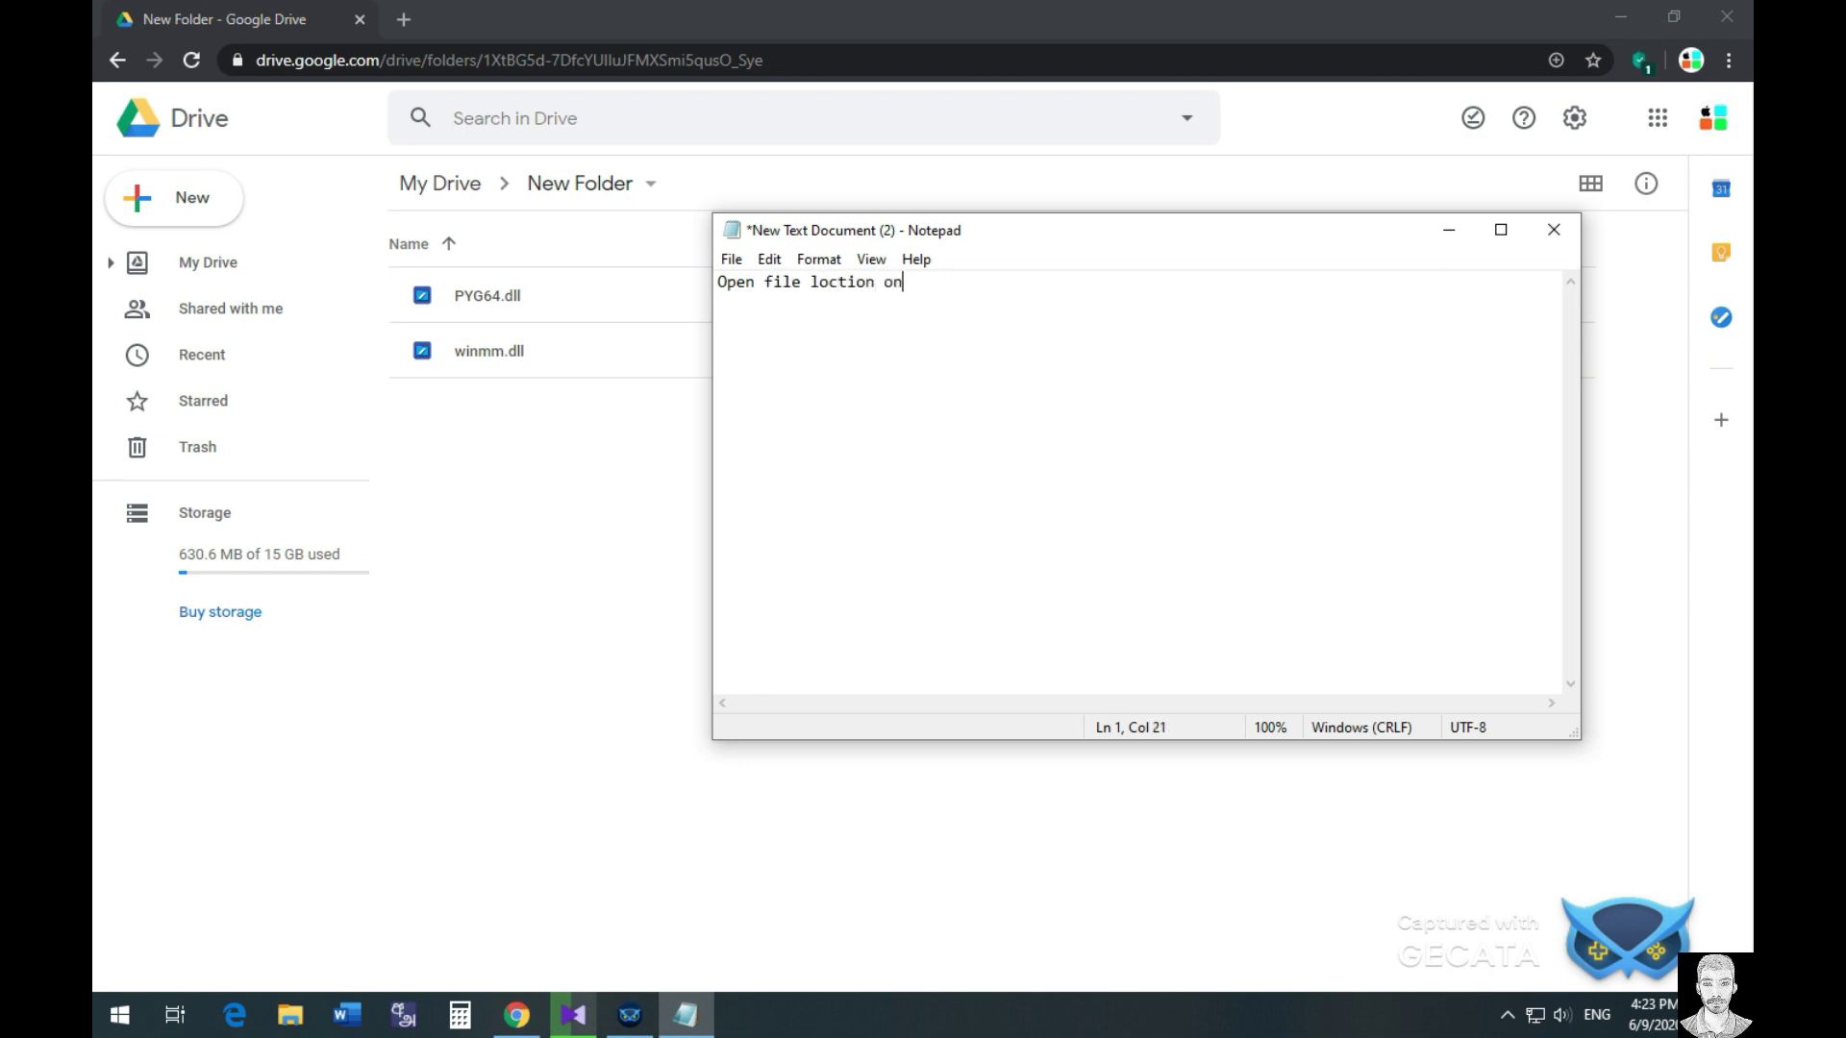
{"action": "type", "text": " you"}
{"action": "type", "text": "s"}
{"action": "key", "text": "BackSpace"}
{"action": "type", "text": "nsultion"}
{"action": "key", "text": "BackSpace"}
{"action": "key", "text": "BackSpace"}
{"action": "key", "text": "BackSpace"}
{"action": "key", "text": "BackSpace"}
{"action": "key", "text": "BackSpace"}
{"action": "key", "text": "BackSpace"}
{"action": "key", "text": "BackSpace"}
{"action": "key", "text": "BackSpace"}
{"action": "key", "text": "BackSpace"}
{"action": "key", "text": "BackSpace"}
{"action": "key", "text": "BackSpace"}
{"action": "key", "text": "BackSpace"}
{"action": "key", "text": "BackSpace"}
{"action": "key", "text": "BackSpace"}
{"action": "key", "text": "BackSpace"}
{"action": "key", "text": "BackSpace"}
{"action": "key", "text": "BackSpace"}
{"action": "key", "text": "BackSpace"}
{"action": "key", "text": "BackSpace"}
{"action": "key", "text": "BackSpace"}
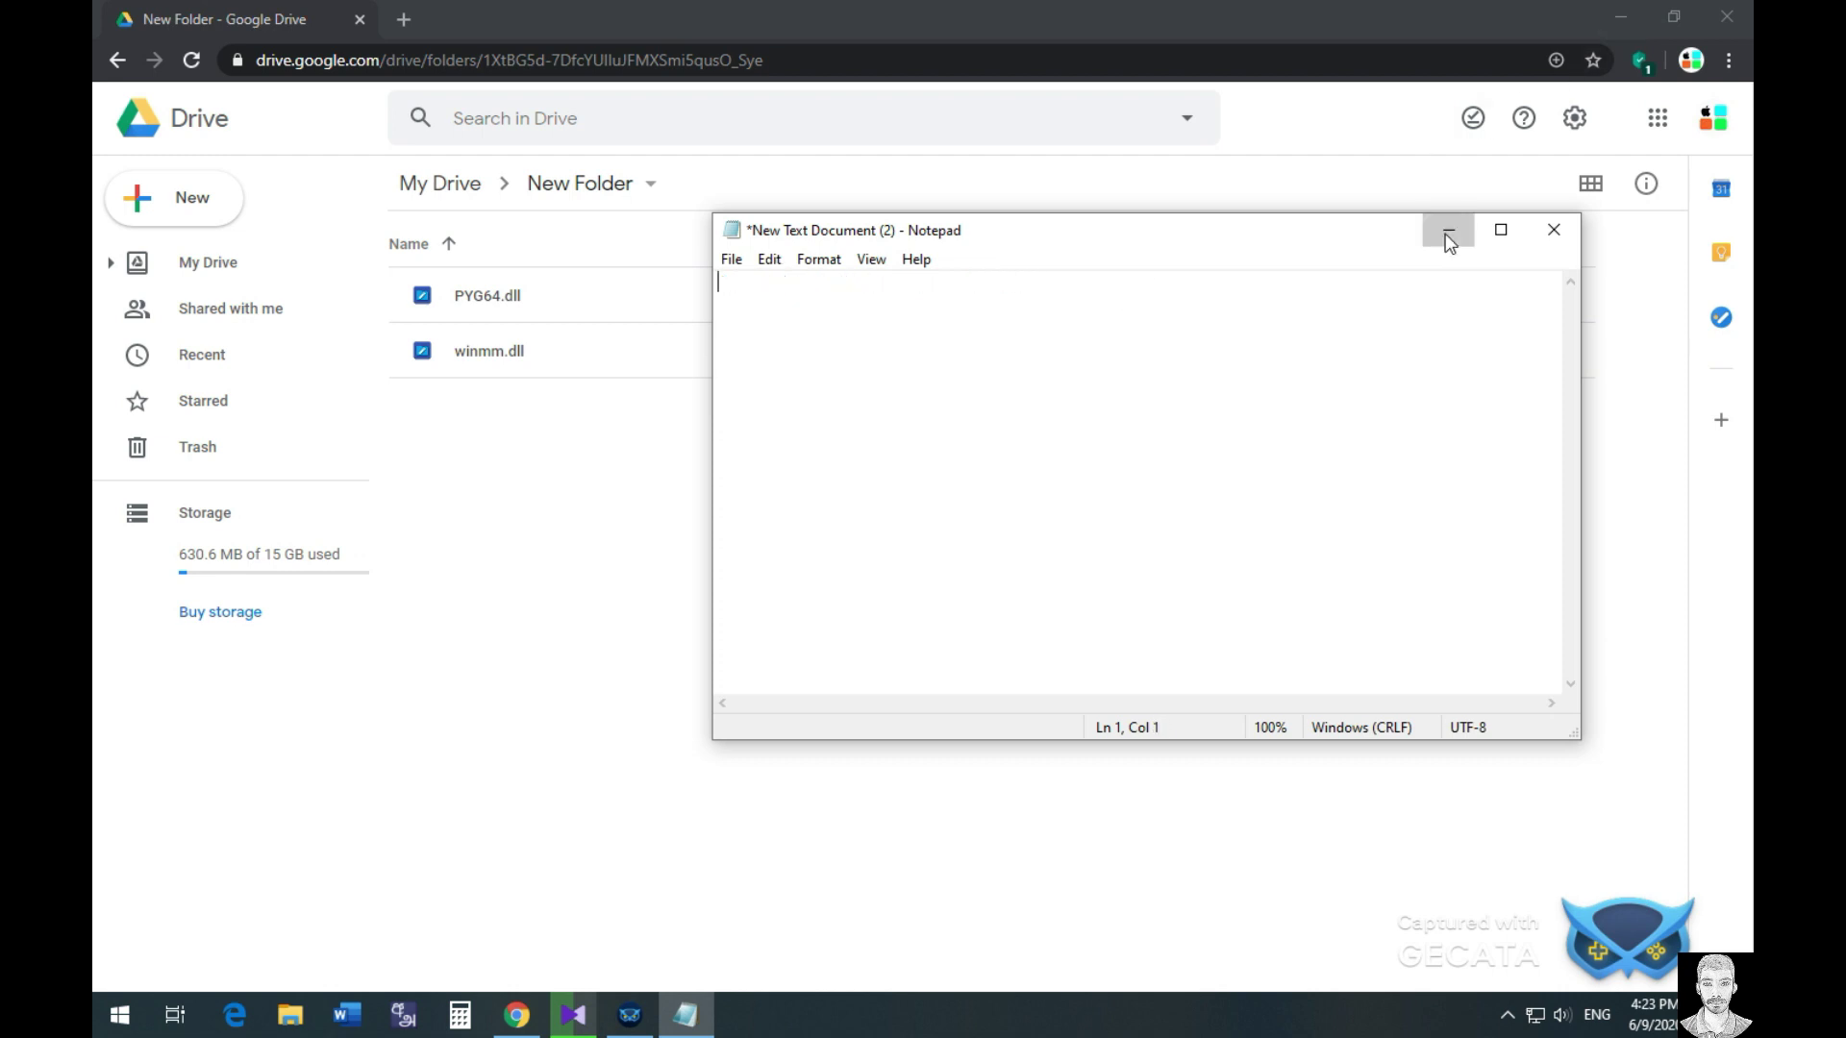
Minimize the open windows, open the Wondershare Filmora9 shortcut's file location and bring the blank note back up.
{"action": "left_click", "coordinate": [1449, 236]}
{"action": "left_click", "coordinate": [1619, 16]}
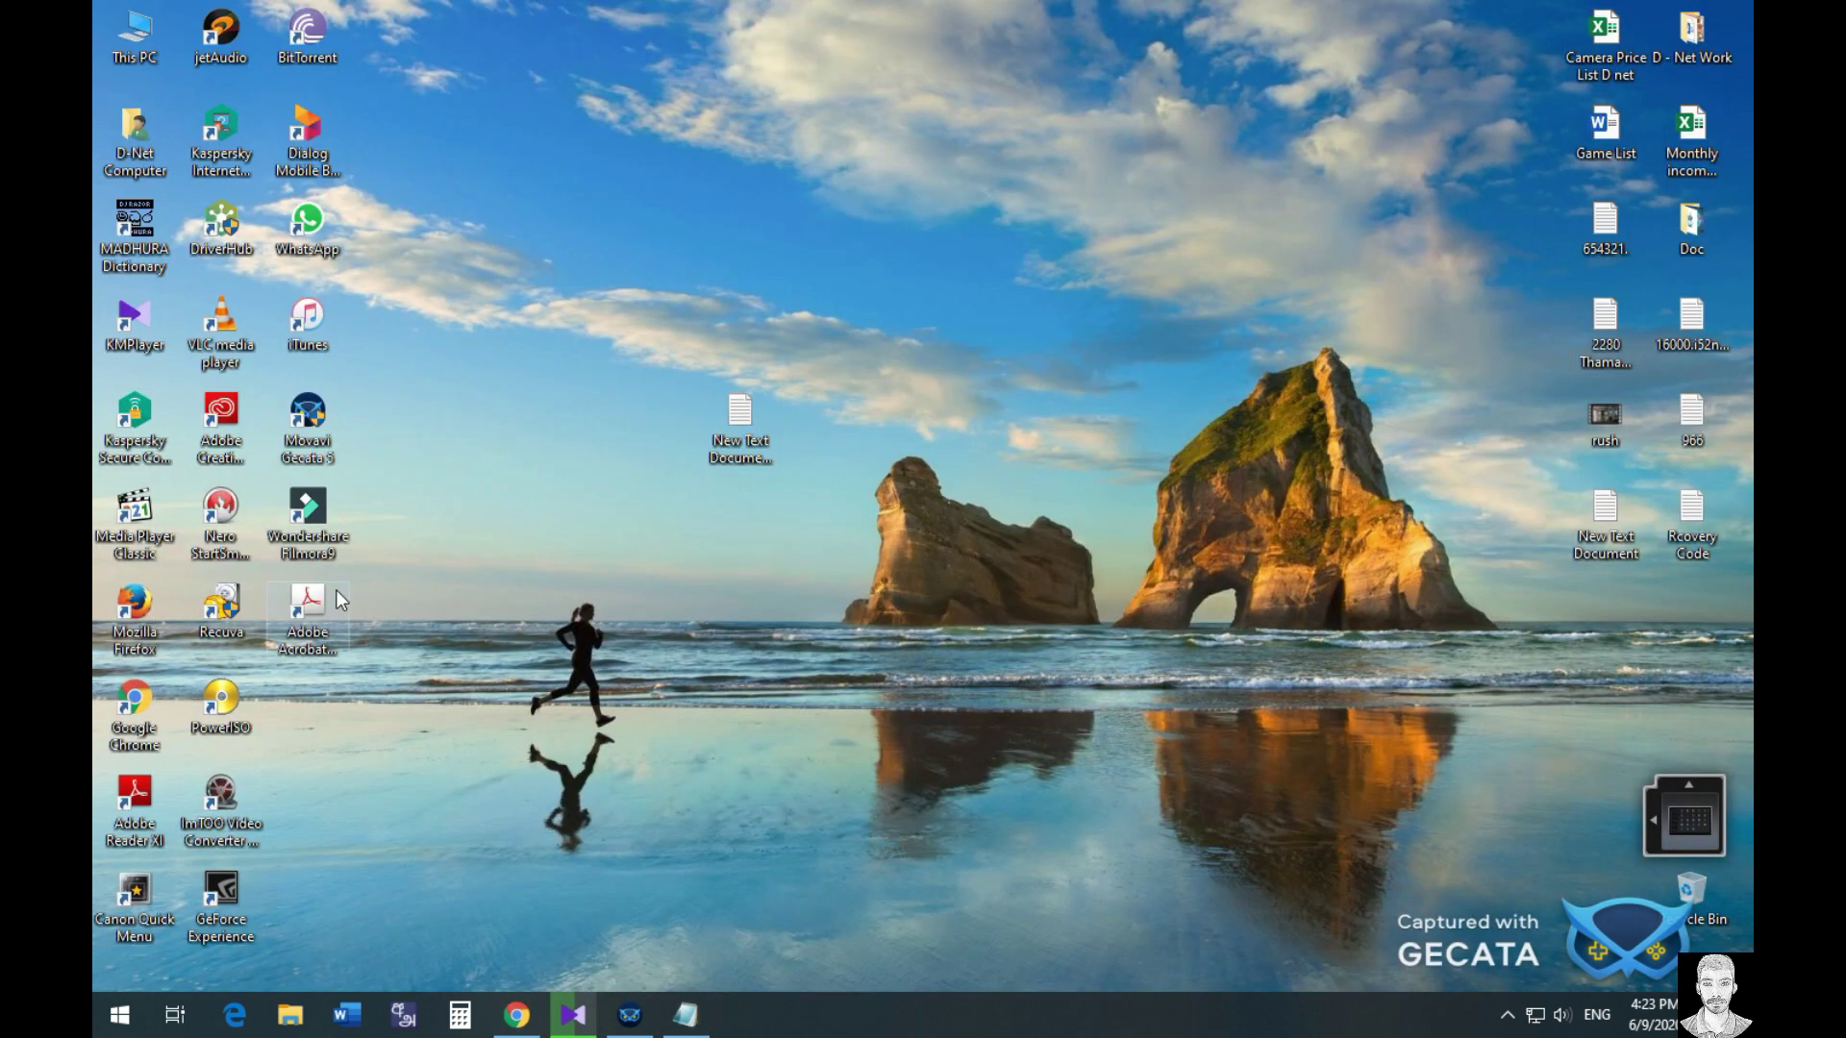
{"action": "right_click", "coordinate": [319, 521]}
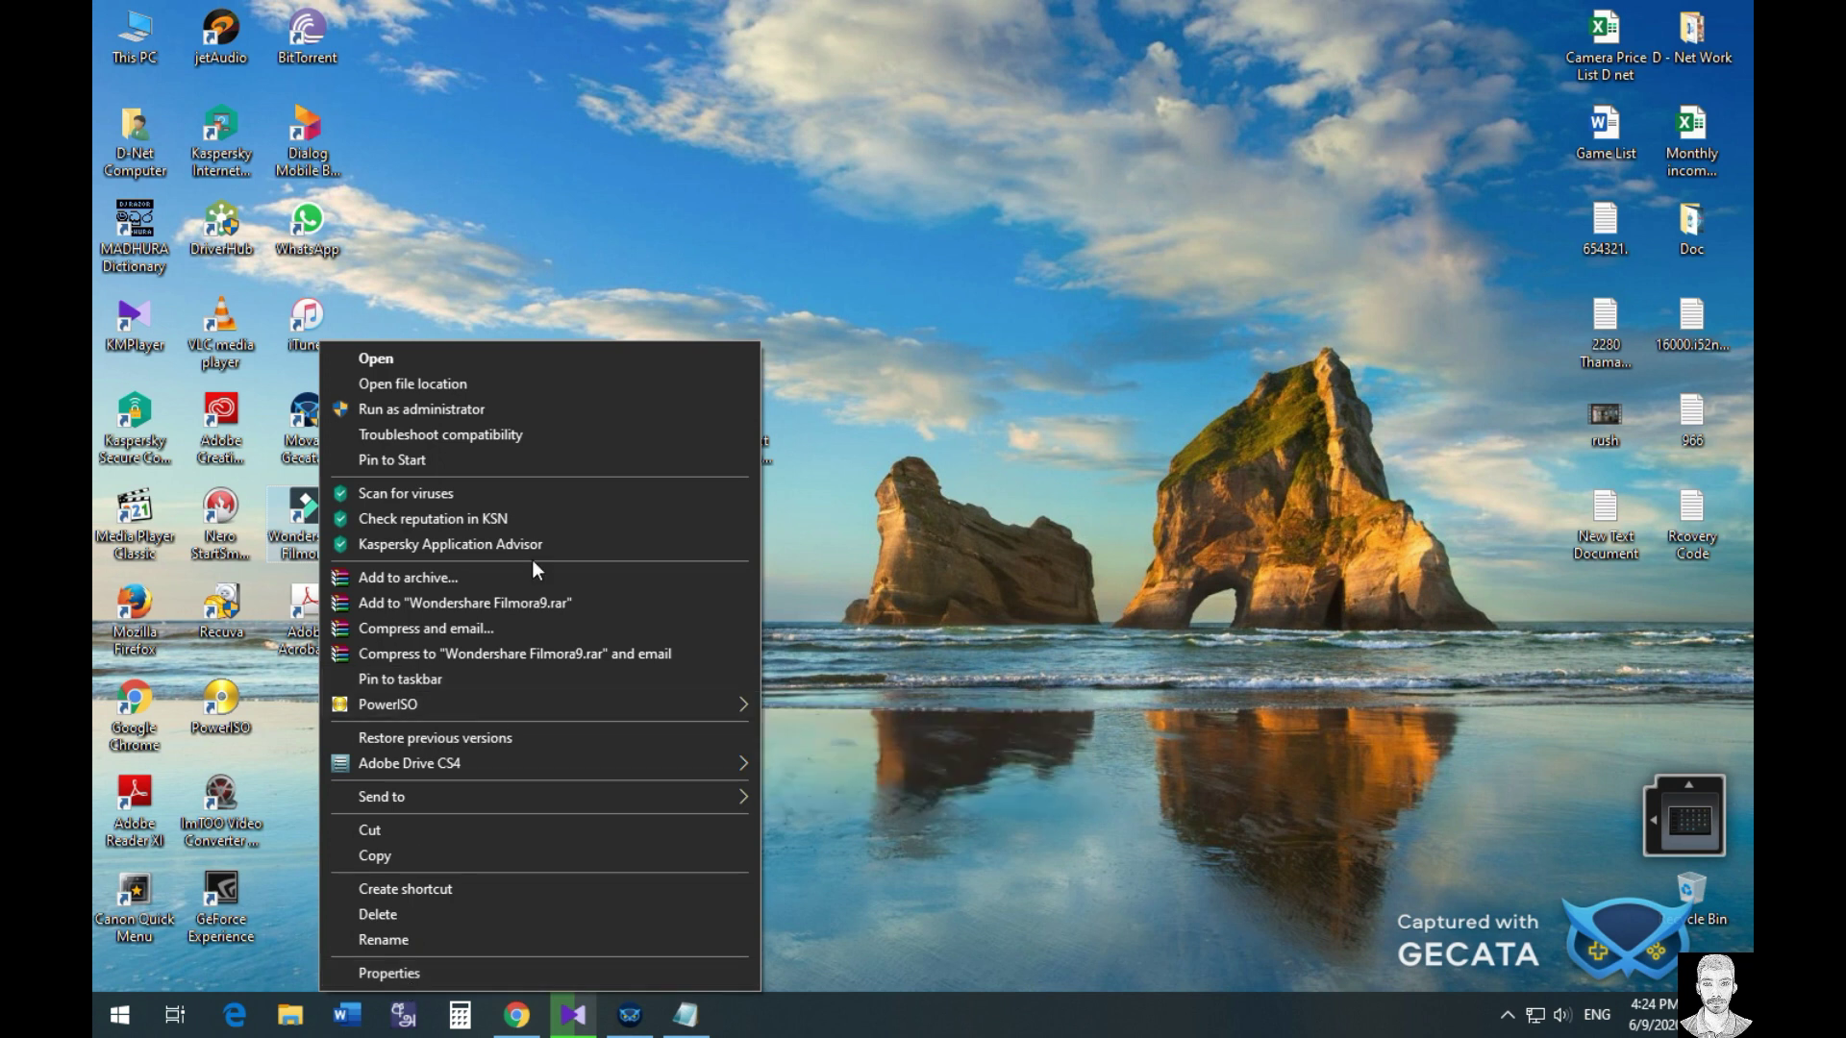
{"action": "left_click", "coordinate": [415, 384]}
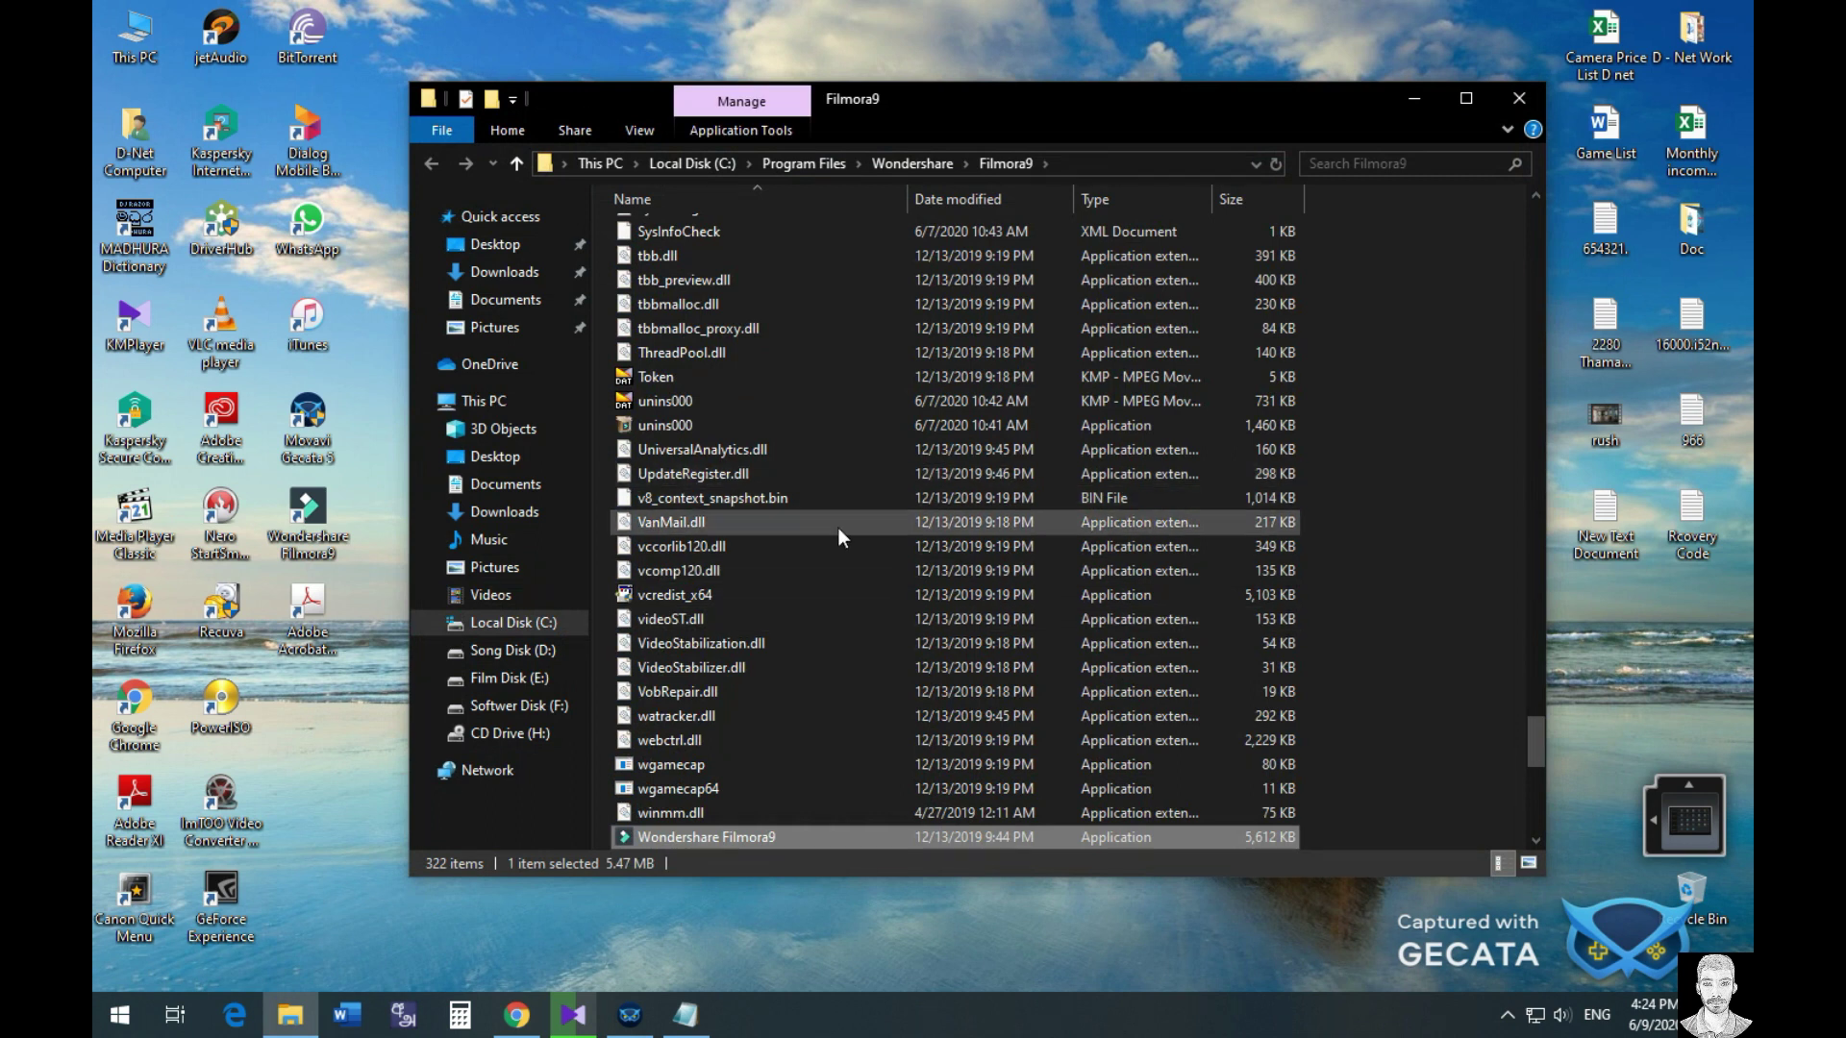
{"action": "left_click", "coordinate": [1406, 487]}
{"action": "left_click", "coordinate": [686, 1021]}
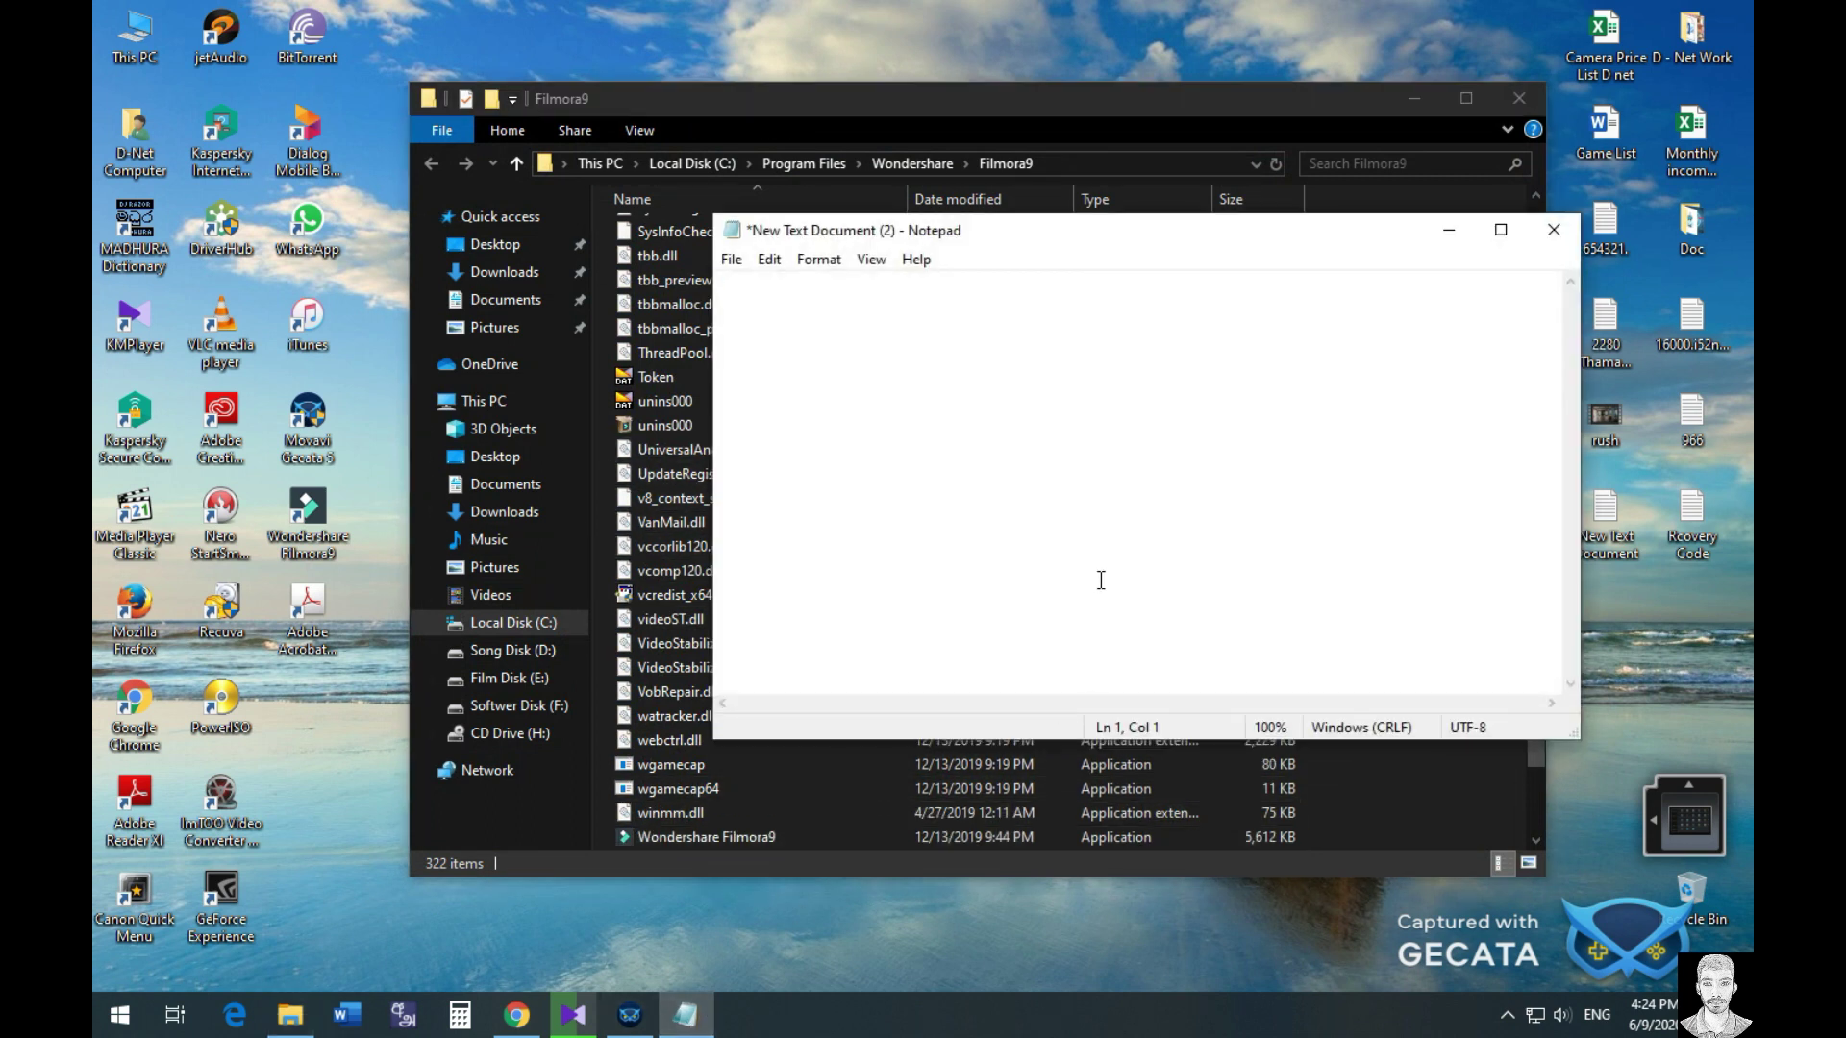
Write the instruction "get 2 files on copy and paste" in the blank note.
{"action": "type", "text": "get 2 files on"}
{"action": "type", "text": "copy and"}
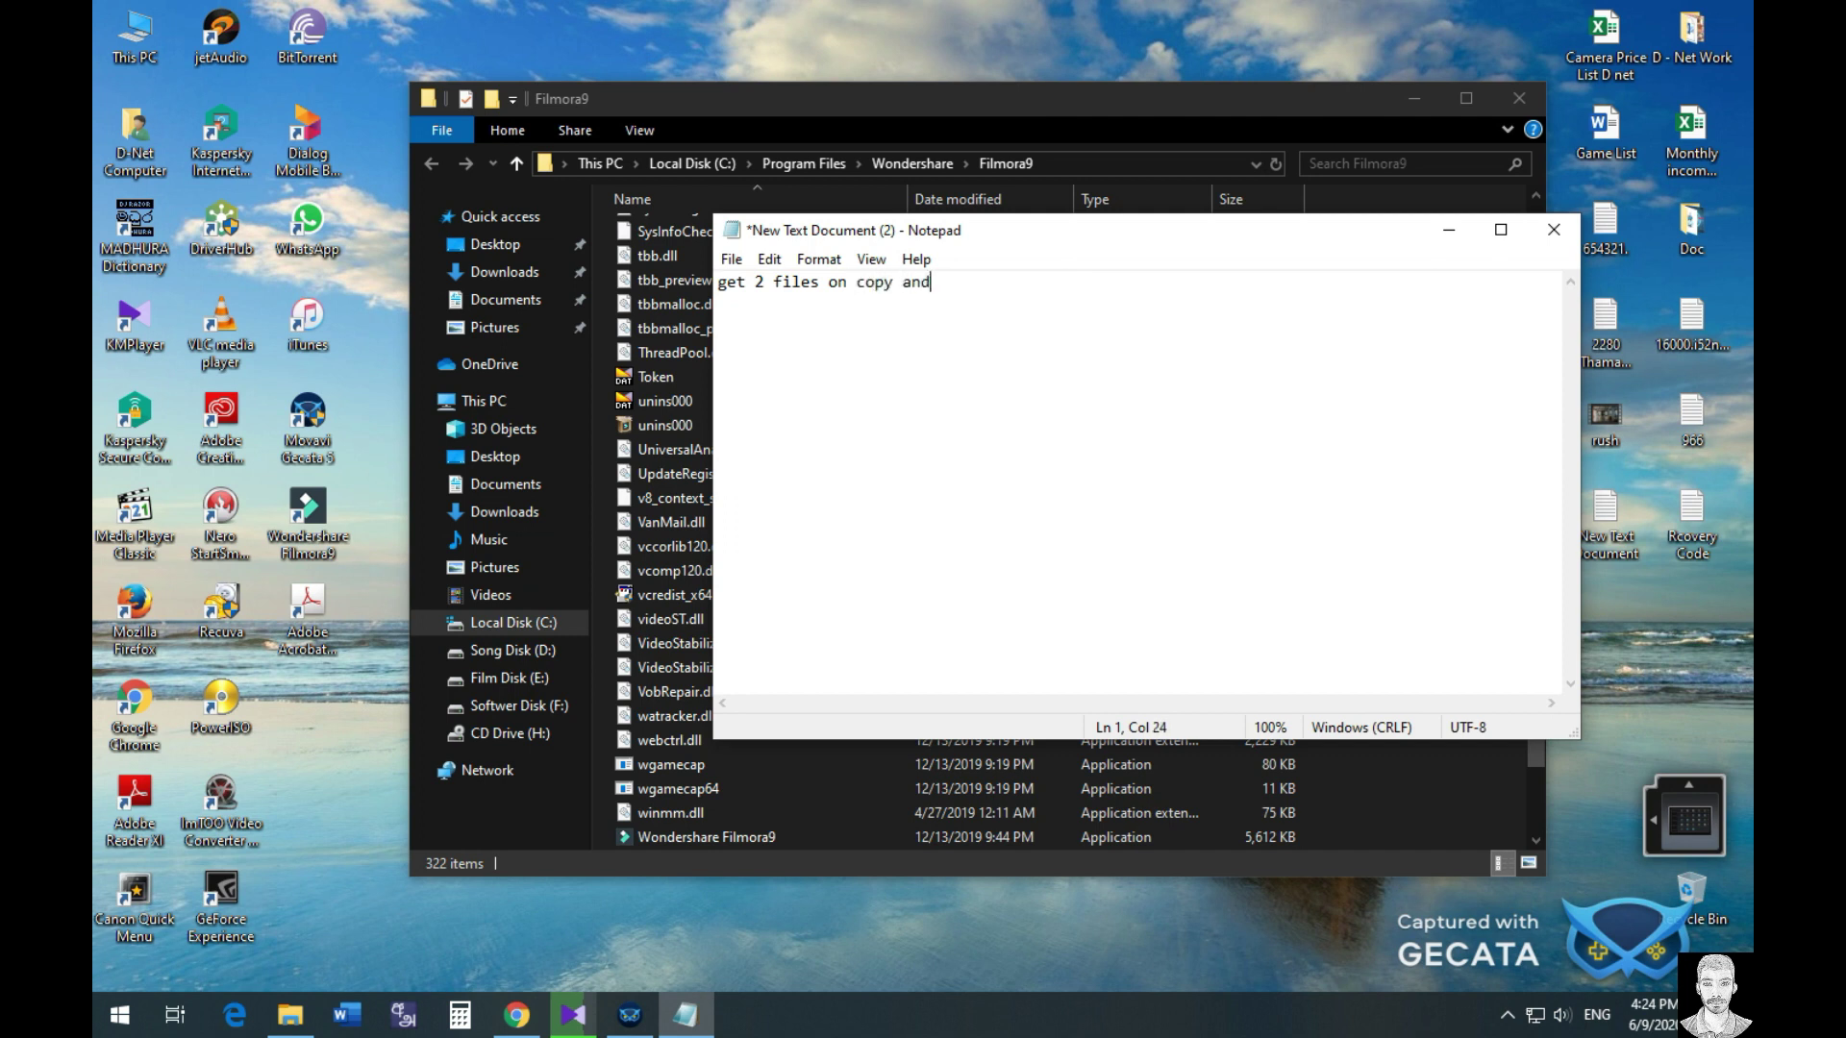
{"action": "type", "text": " paste of"}
{"action": "key", "text": "BackSpace"}
{"action": "type", "text": "f"}
Bring the Filmora9 install folder forward, view its paste option and file list, and close the folder.
{"action": "left_click", "coordinate": [1434, 851]}
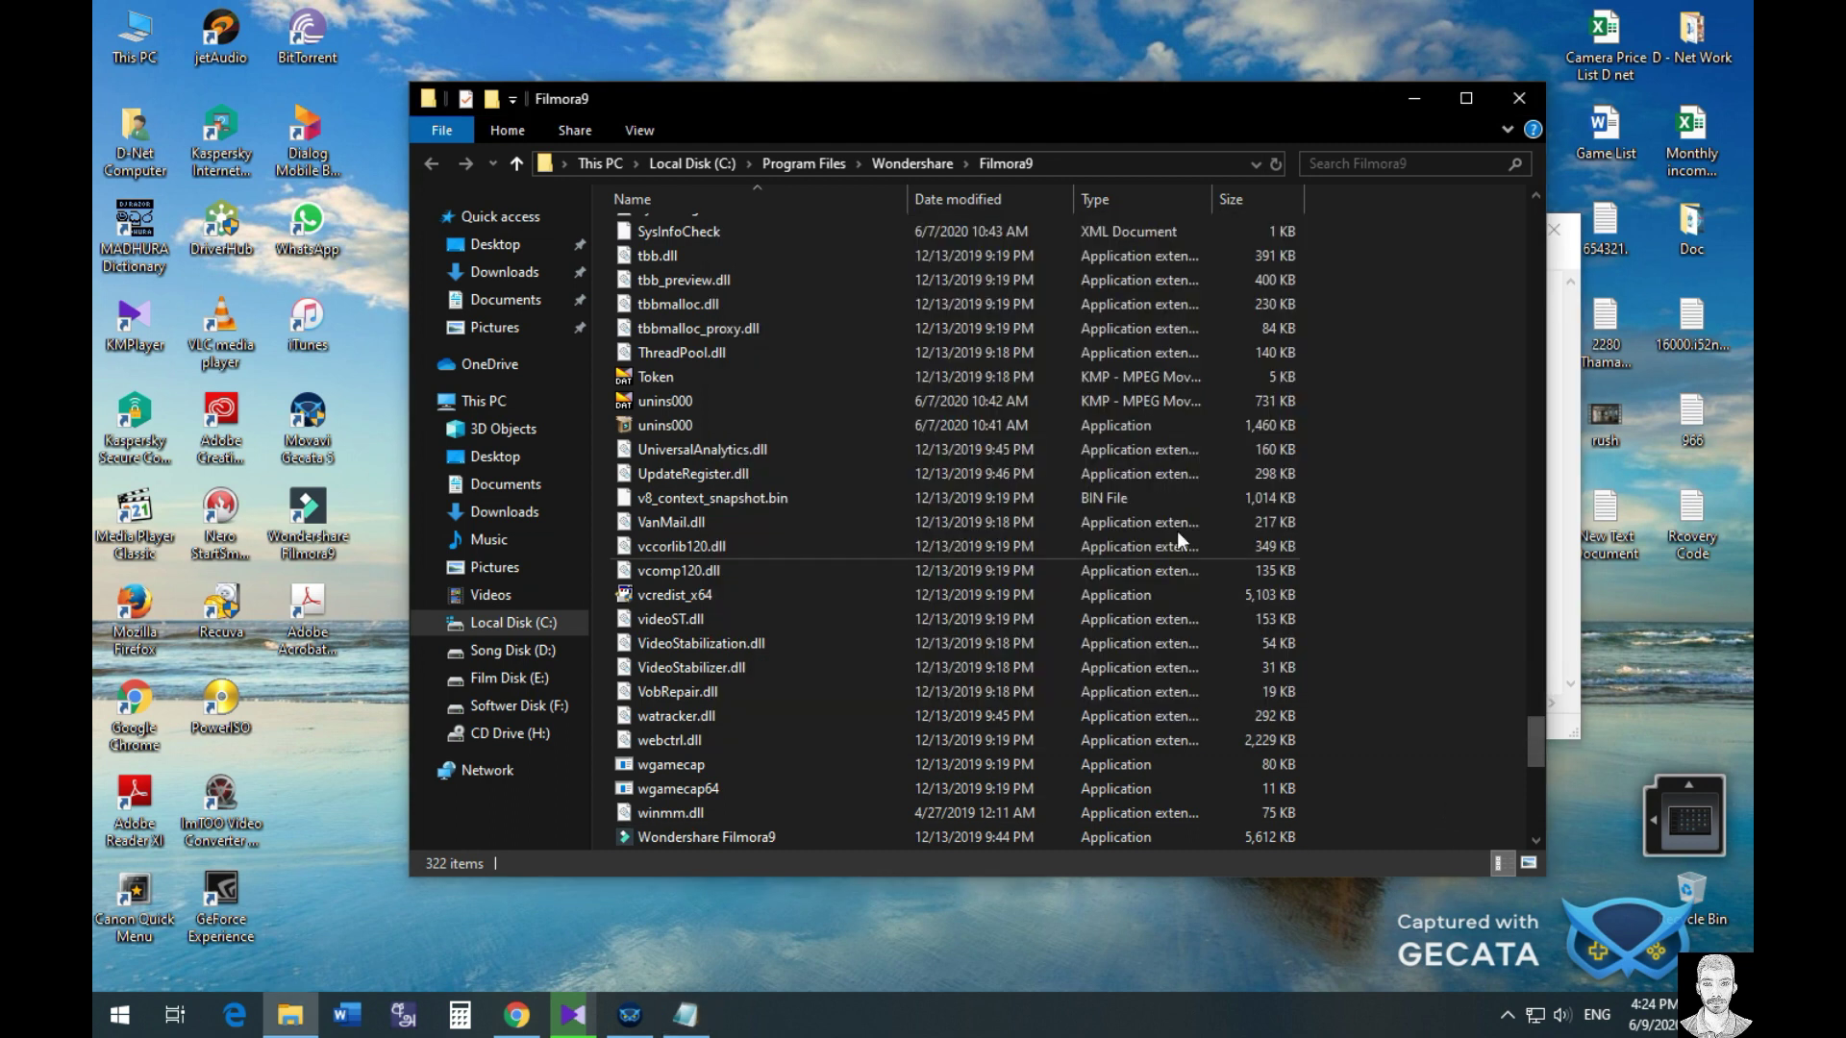
{"action": "right_click", "coordinate": [1424, 446]}
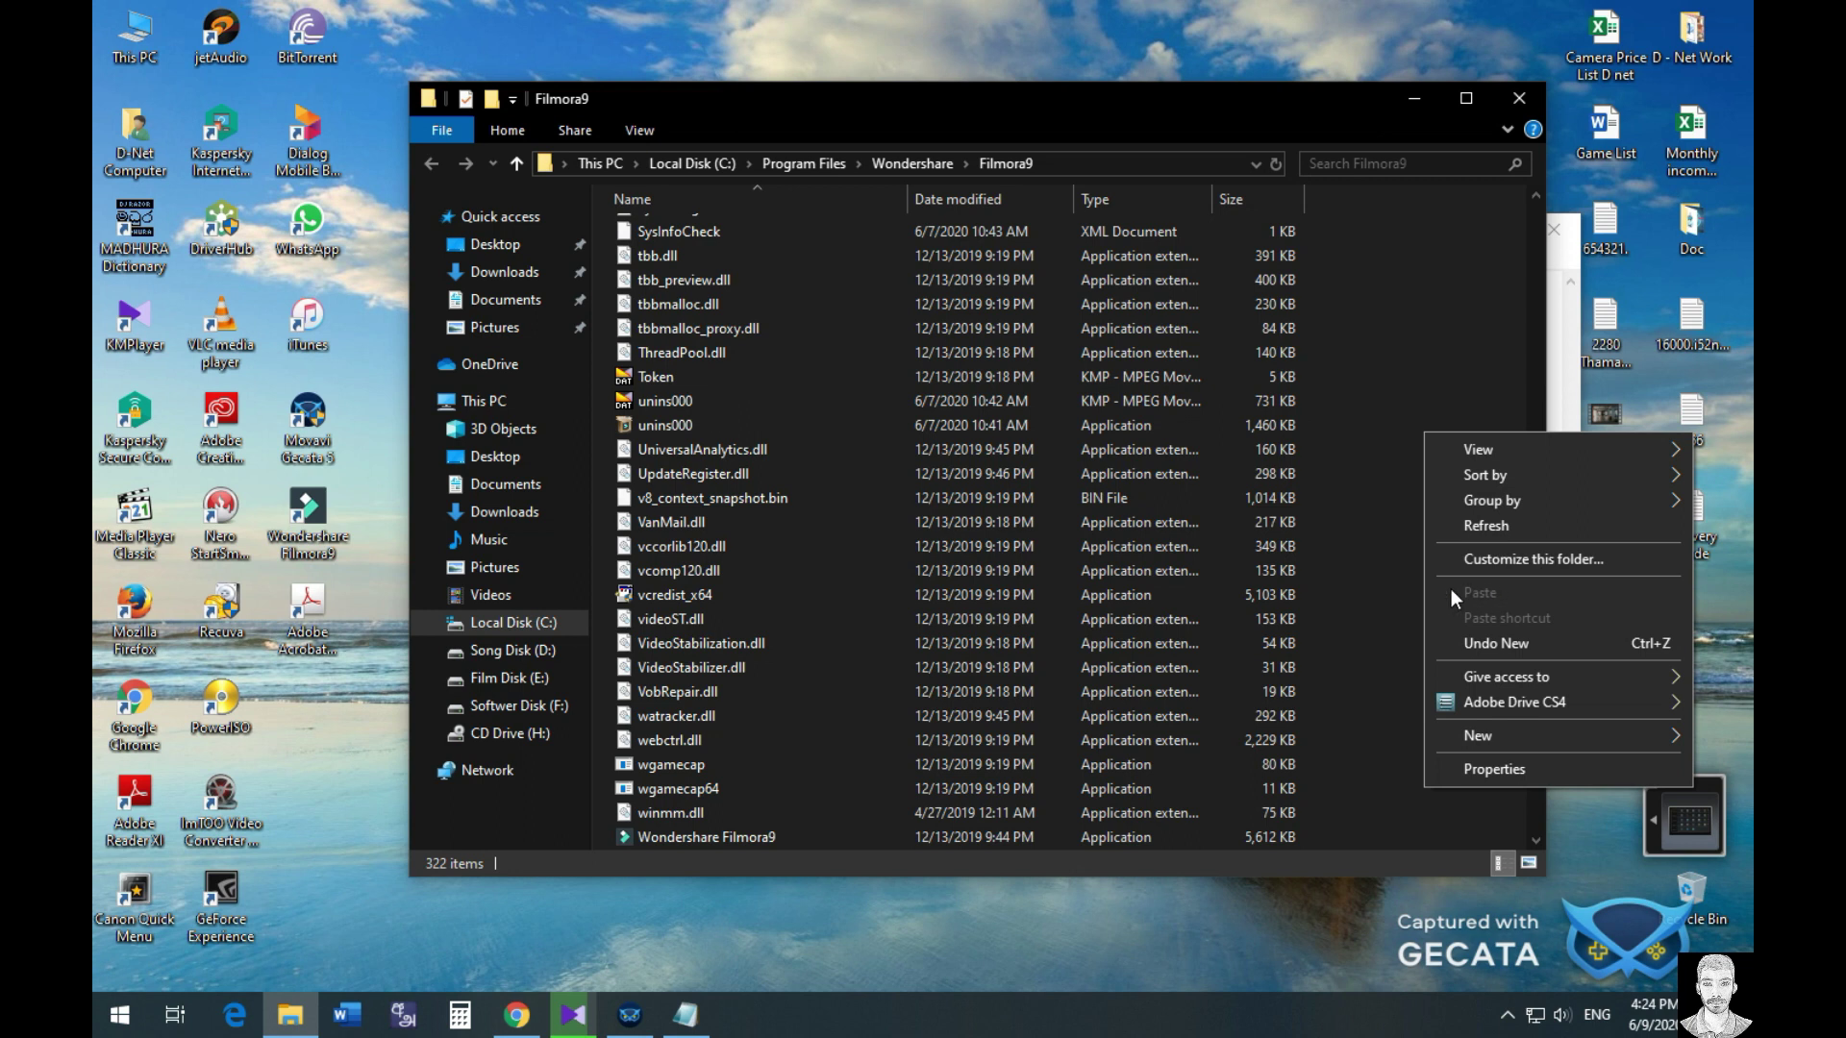
{"action": "left_click", "coordinate": [736, 303]}
{"action": "scroll", "coordinate": [725, 360], "scroll_direction": "up", "scroll_amount": 5}
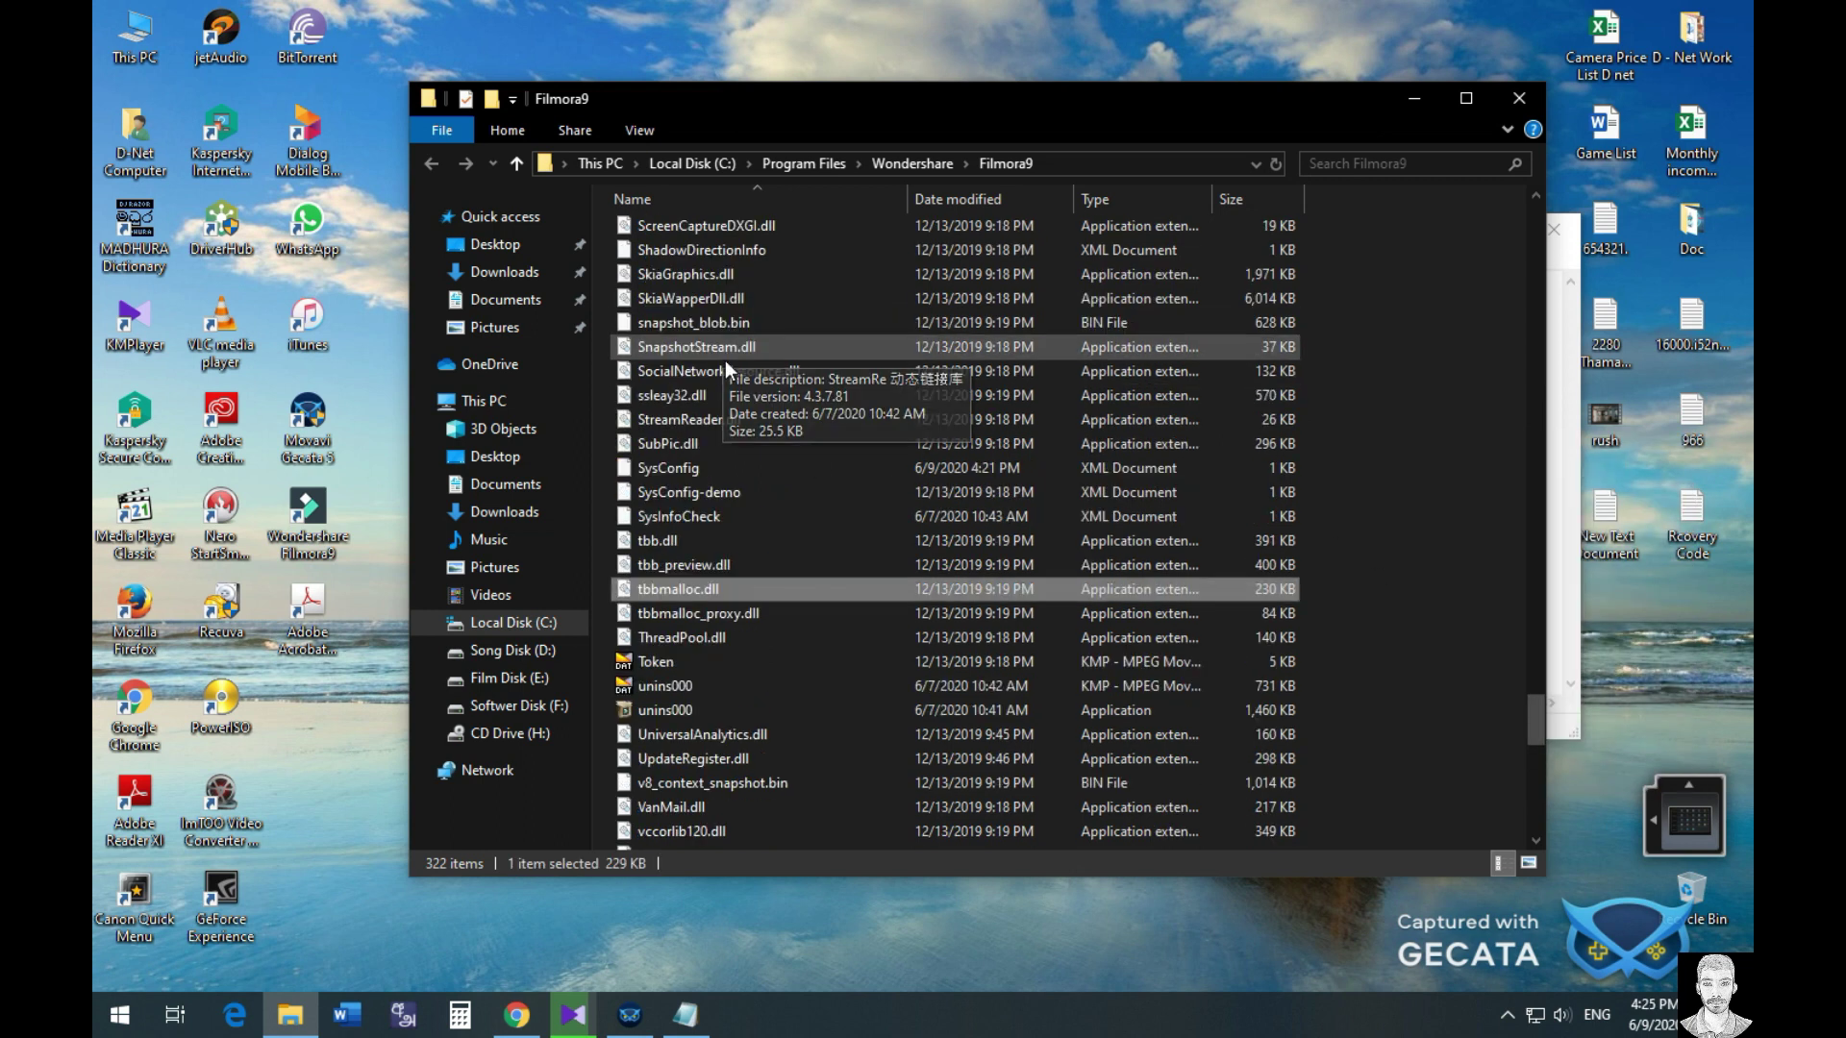
{"action": "left_click", "coordinate": [1509, 98]}
Replace the note's text with "and enjoy this filmora".
{"action": "key", "text": "ctrl+a"}
{"action": "key", "text": "BackSpace"}
{"action": "type", "text": "and e"}
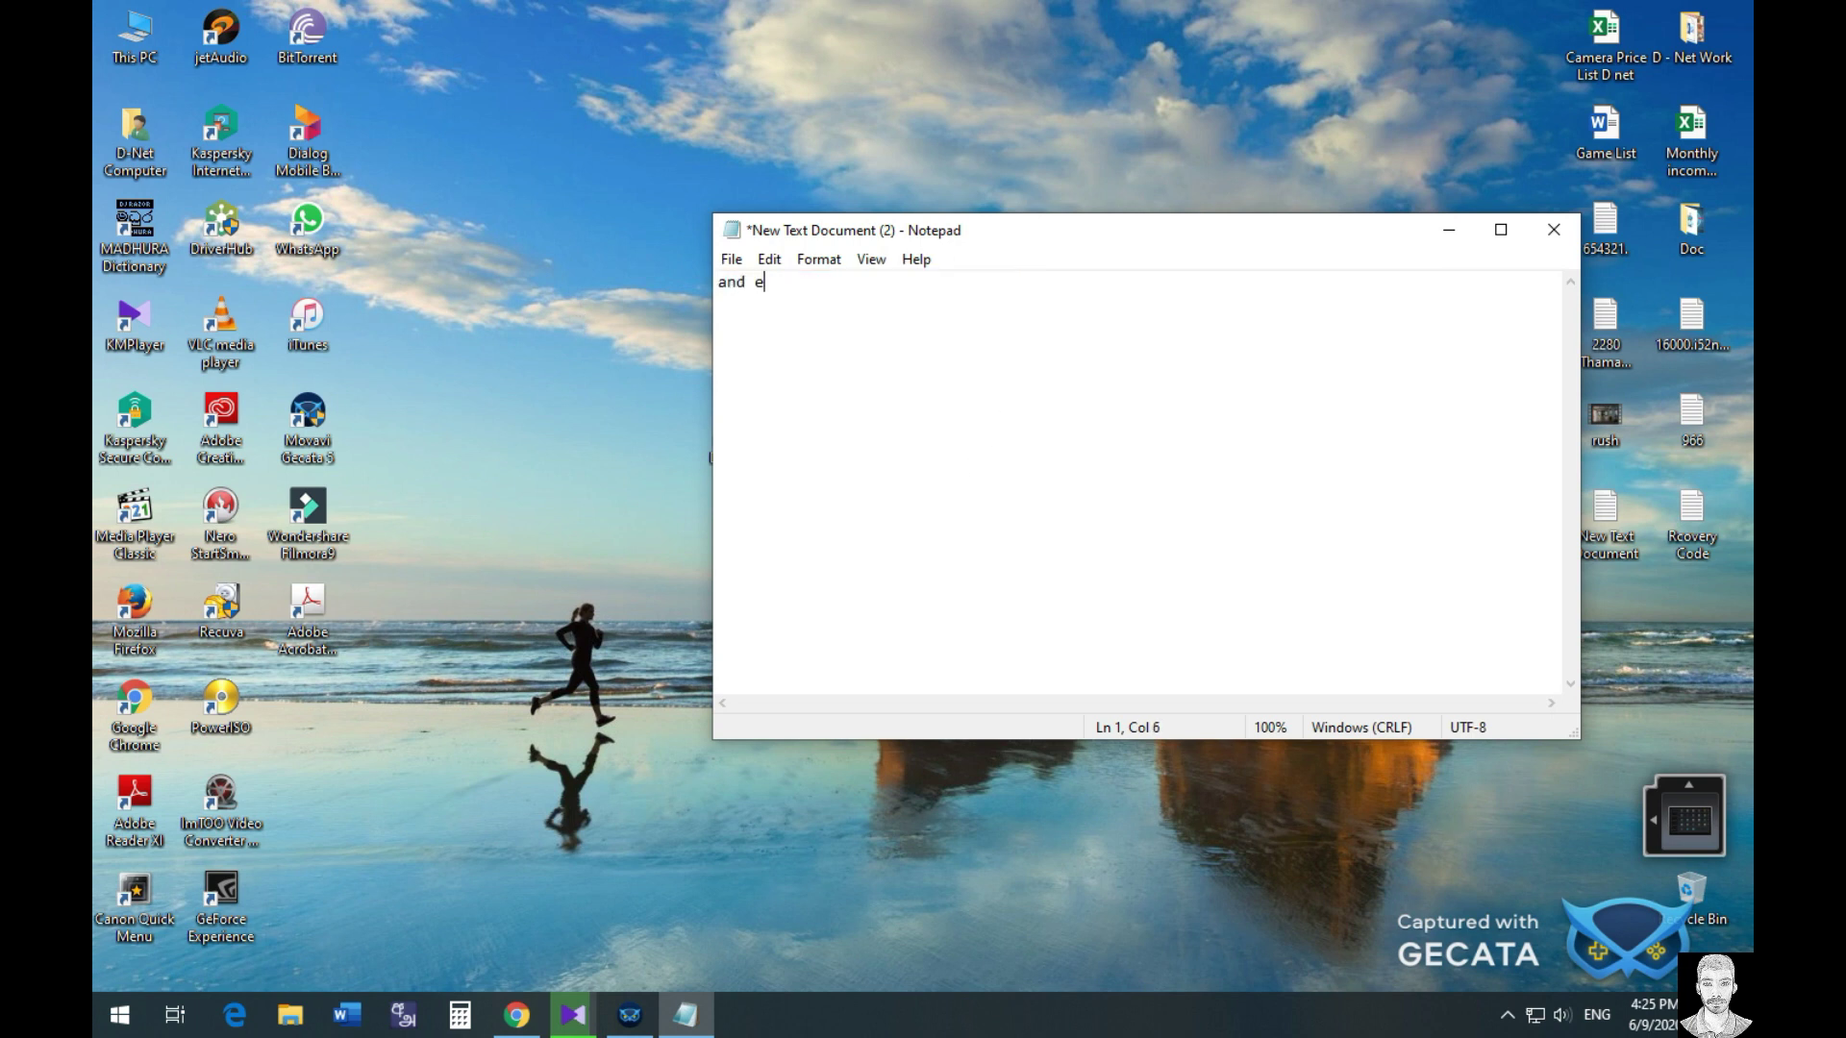
{"action": "type", "text": "njoy this filmora"}
{"action": "key", "text": "Return"}
Delete the line about enjoying Filmora and write "thnks for wacthing" in the note instead.
{"action": "key", "text": "BackSpace"}
{"action": "key", "text": "BackSpace"}
{"action": "key", "text": "BackSpace"}
{"action": "key", "text": "BackSpace"}
{"action": "key", "text": "BackSpace"}
{"action": "key", "text": "BackSpace"}
{"action": "key", "text": "BackSpace"}
{"action": "key", "text": "BackSpace"}
{"action": "key", "text": "BackSpace"}
{"action": "key", "text": "BackSpace"}
{"action": "key", "text": "BackSpace"}
{"action": "key", "text": "BackSpace"}
{"action": "key", "text": "BackSpace"}
{"action": "key", "text": "BackSpace"}
{"action": "key", "text": "BackSpace"}
{"action": "key", "text": "BackSpace"}
{"action": "key", "text": "BackSpace"}
{"action": "key", "text": "BackSpace"}
{"action": "key", "text": "BackSpace"}
{"action": "key", "text": "BackSpace"}
{"action": "key", "text": "BackSpace"}
{"action": "key", "text": "BackSpace"}
{"action": "key", "text": "BackSpace"}
{"action": "key", "text": "BackSpace"}
{"action": "type", "text": "thnks for wacthing"}
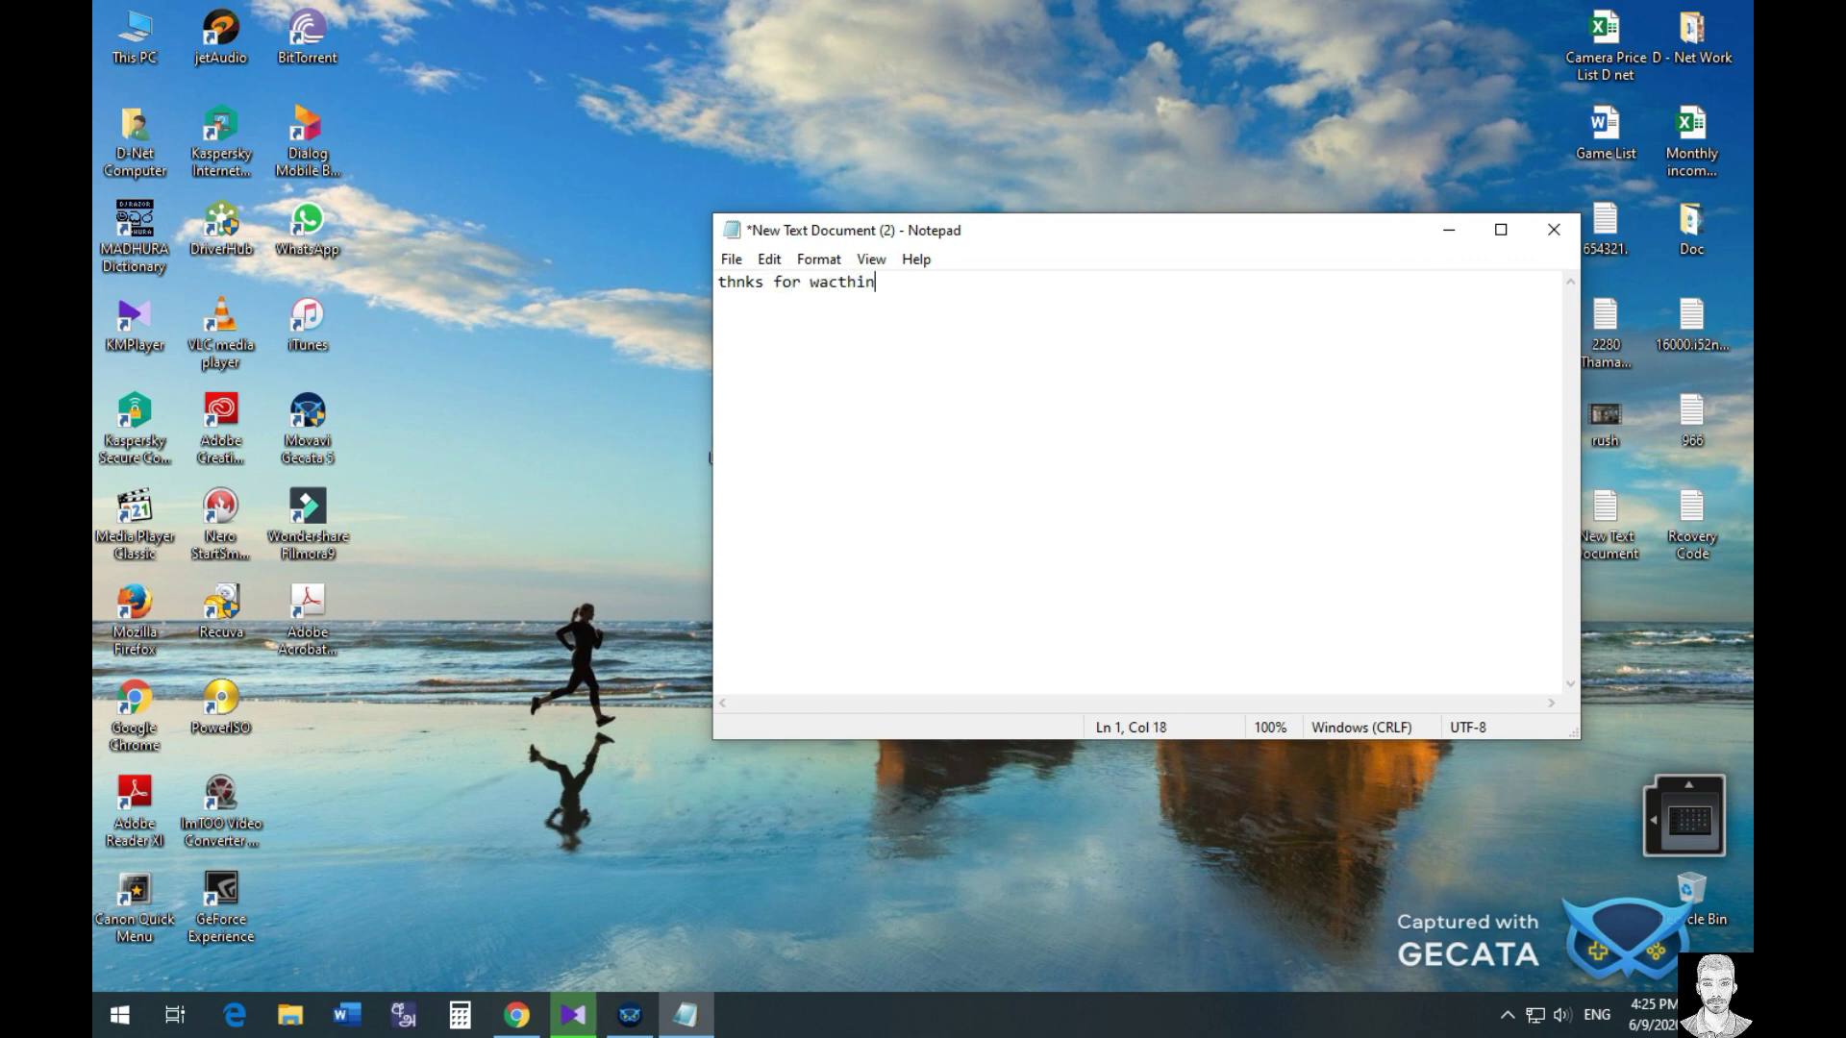
Delete the thank-you line and write "subscribe us" in the note instead.
{"action": "key", "text": "BackSpace"}
{"action": "key", "text": "BackSpace"}
{"action": "key", "text": "BackSpace"}
{"action": "key", "text": "BackSpace"}
{"action": "key", "text": "BackSpace"}
{"action": "key", "text": "BackSpace"}
{"action": "key", "text": "BackSpace"}
{"action": "key", "text": "BackSpace"}
{"action": "key", "text": "BackSpace"}
{"action": "key", "text": "BackSpace"}
{"action": "key", "text": "BackSpace"}
{"action": "key", "text": "BackSpace"}
{"action": "key", "text": "BackSpace"}
{"action": "key", "text": "BackSpace"}
{"action": "key", "text": "BackSpace"}
{"action": "key", "text": "BackSpace"}
{"action": "key", "text": "BackSpace"}
{"action": "key", "text": "BackSpace"}
{"action": "type", "text": "subscr"}
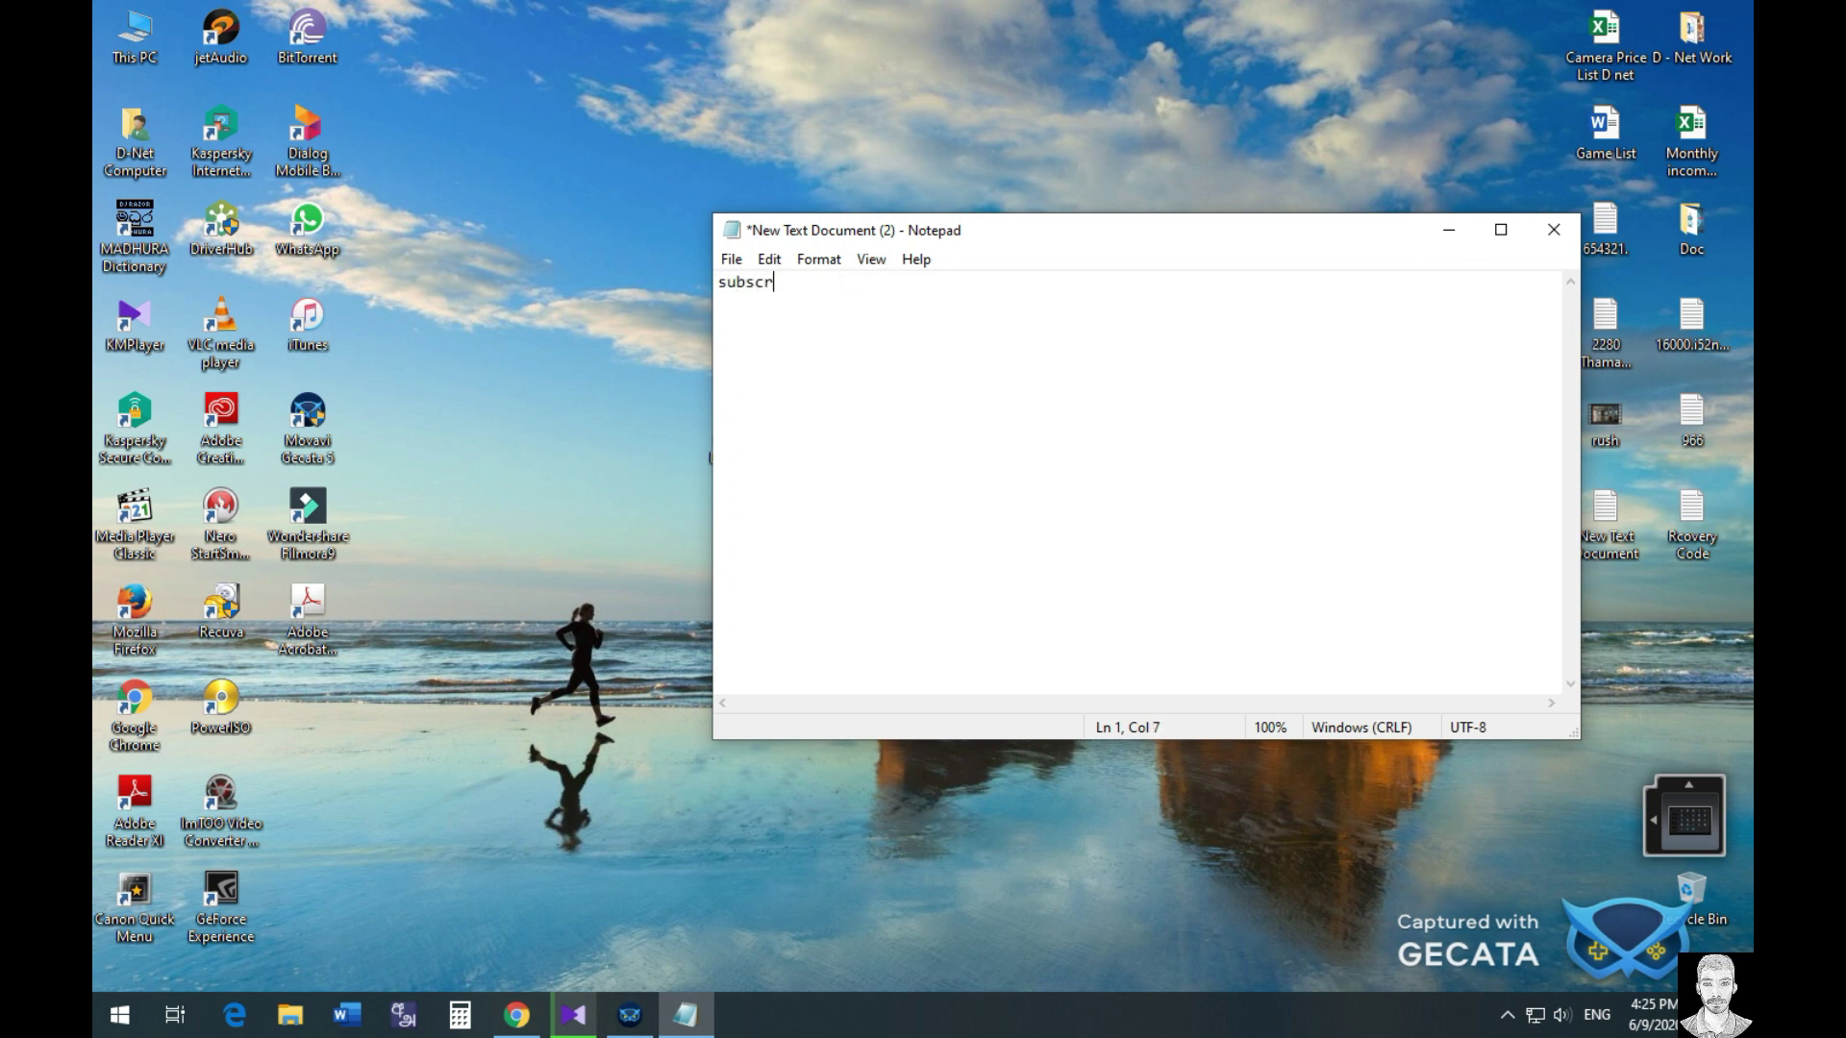
{"action": "type", "text": "ibe us"}
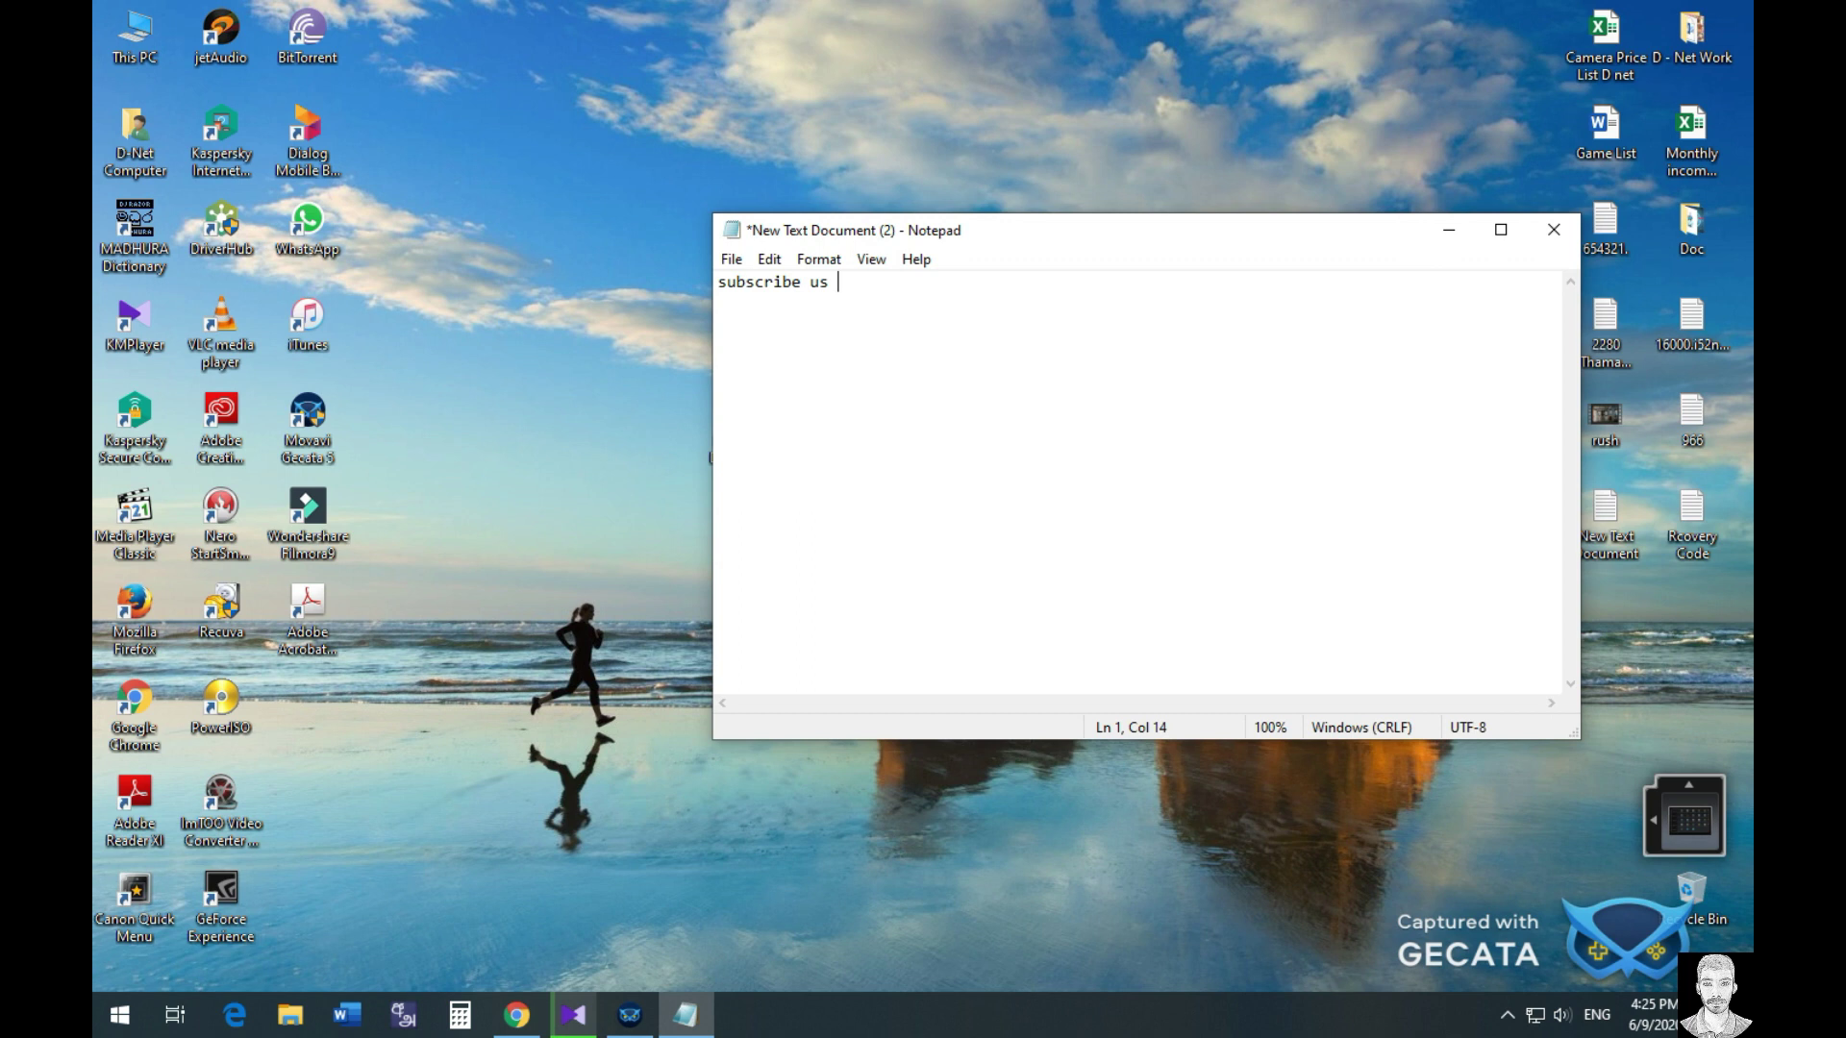